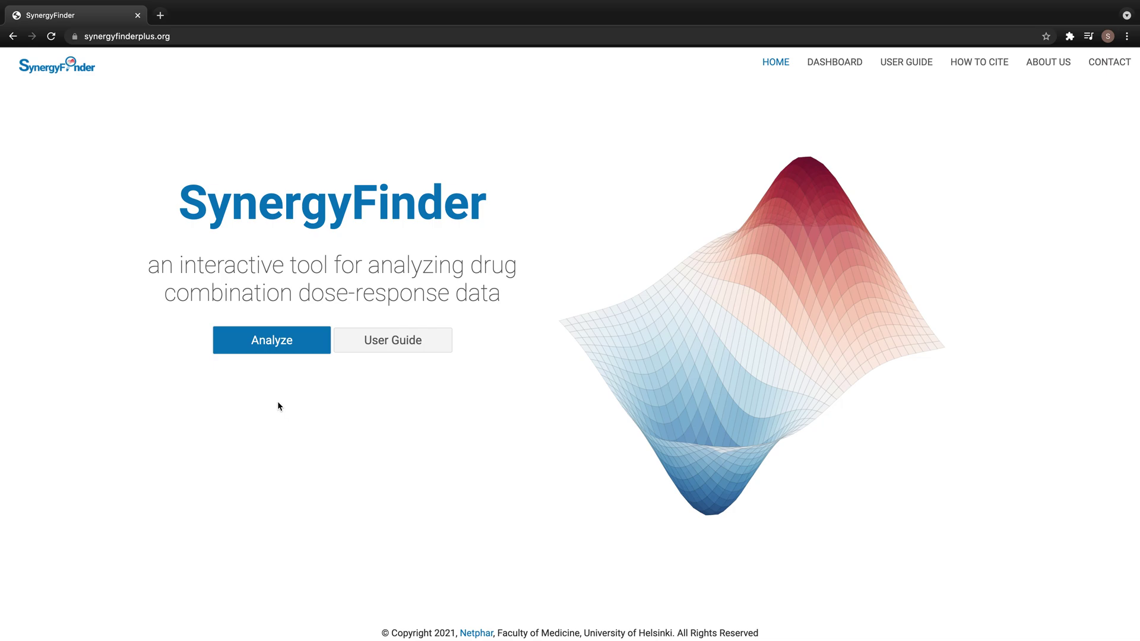
- Open the Analyze dashboard, check the guide on Table and Matrix input formats, and return to uploading
left_click(271, 349)
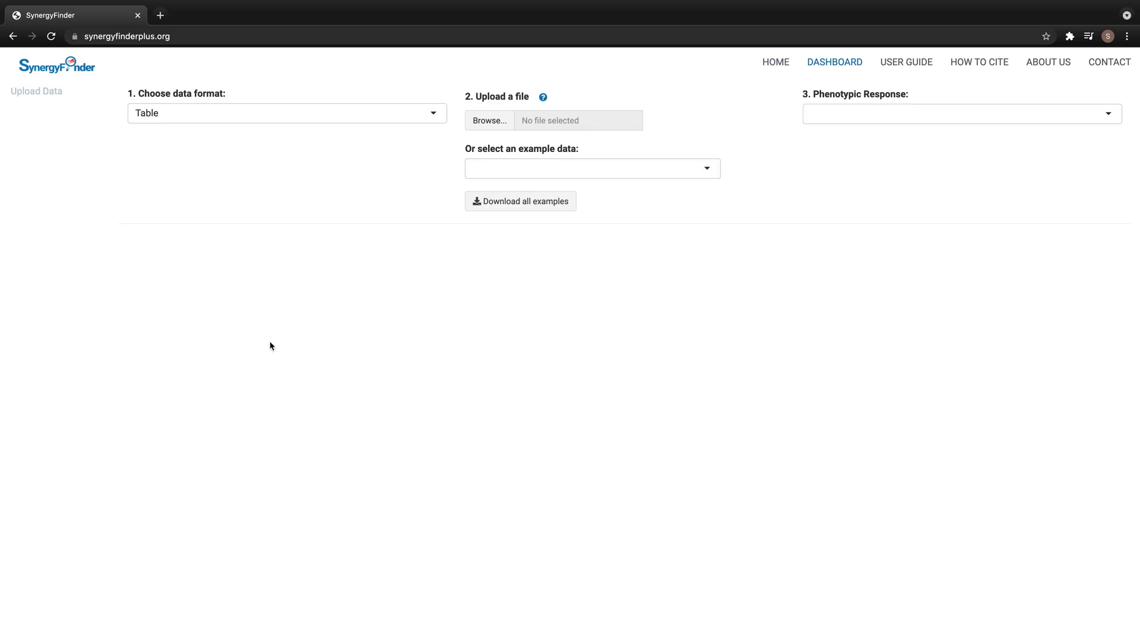
left_click(413, 113)
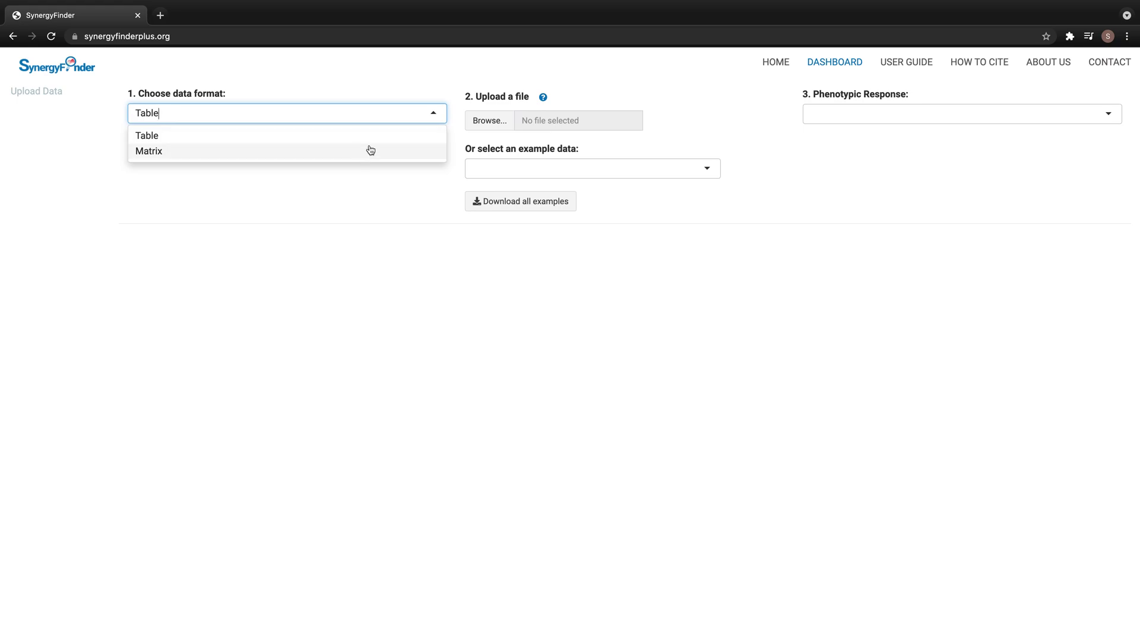
left_click(917, 64)
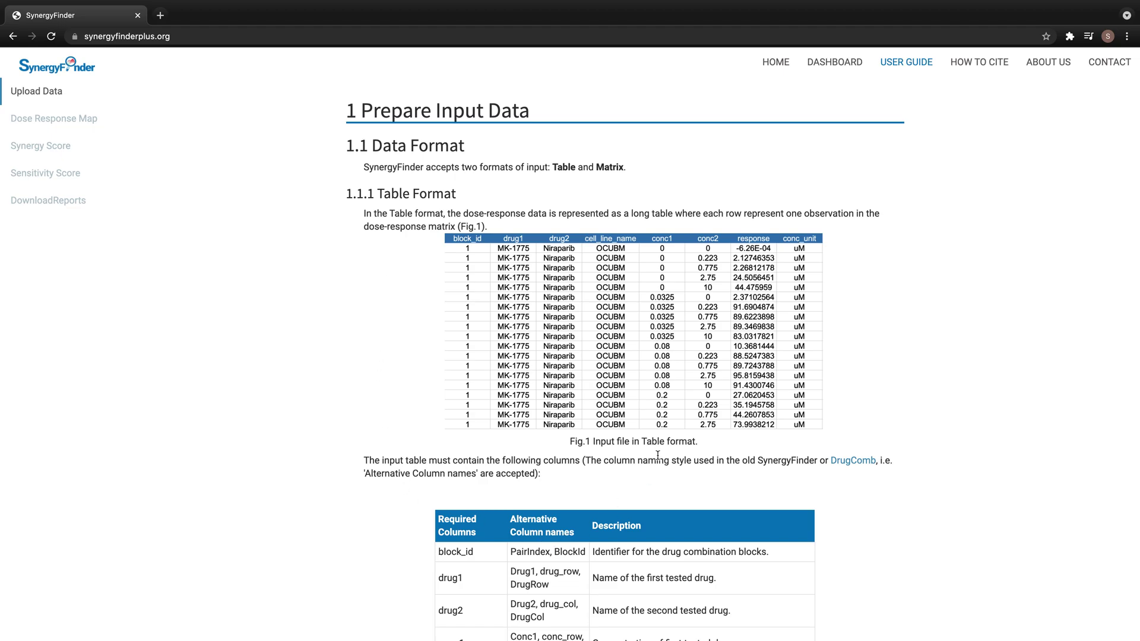
left_click(833, 64)
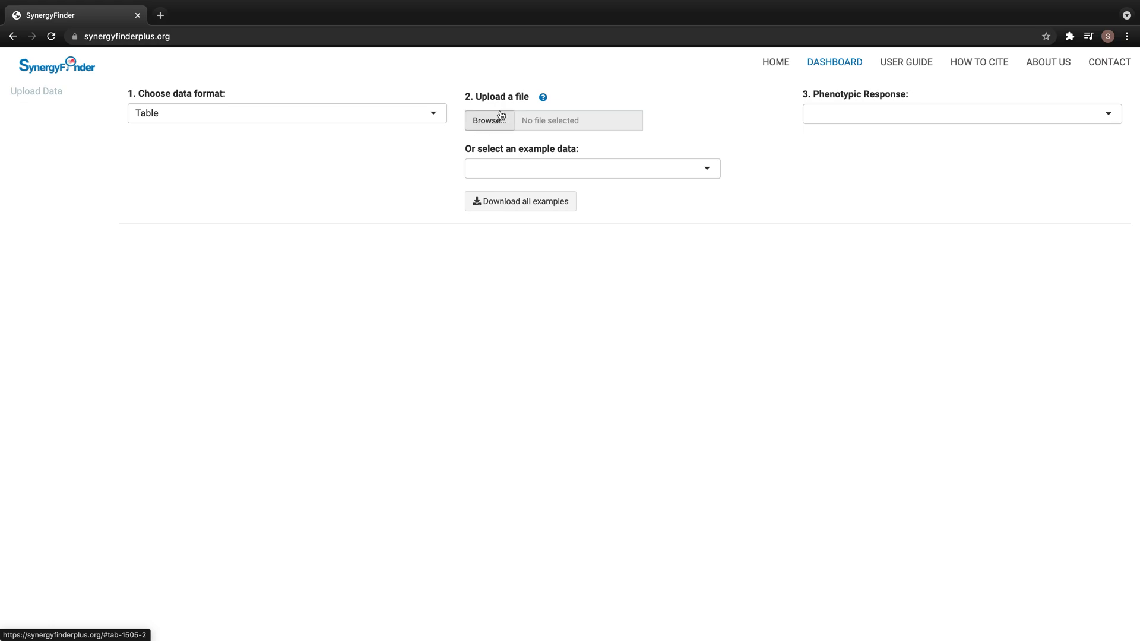
left_click(597, 173)
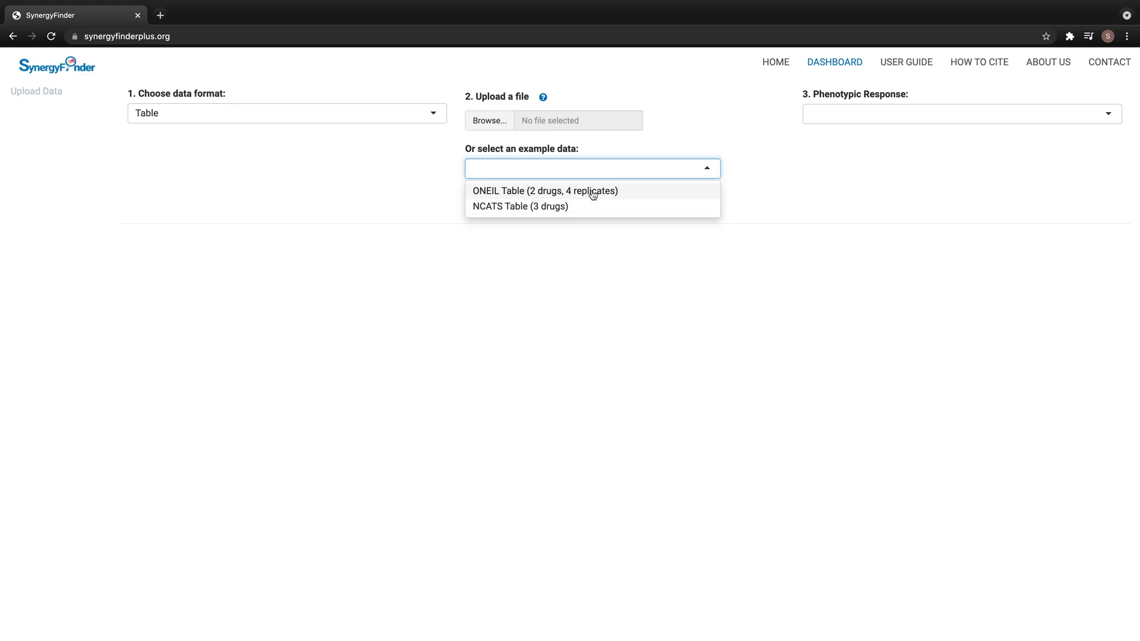
- Load the ONEIL Table example (2 drugs, 4 replicates, 200 rows) and turn on data annotation
left_click(593, 192)
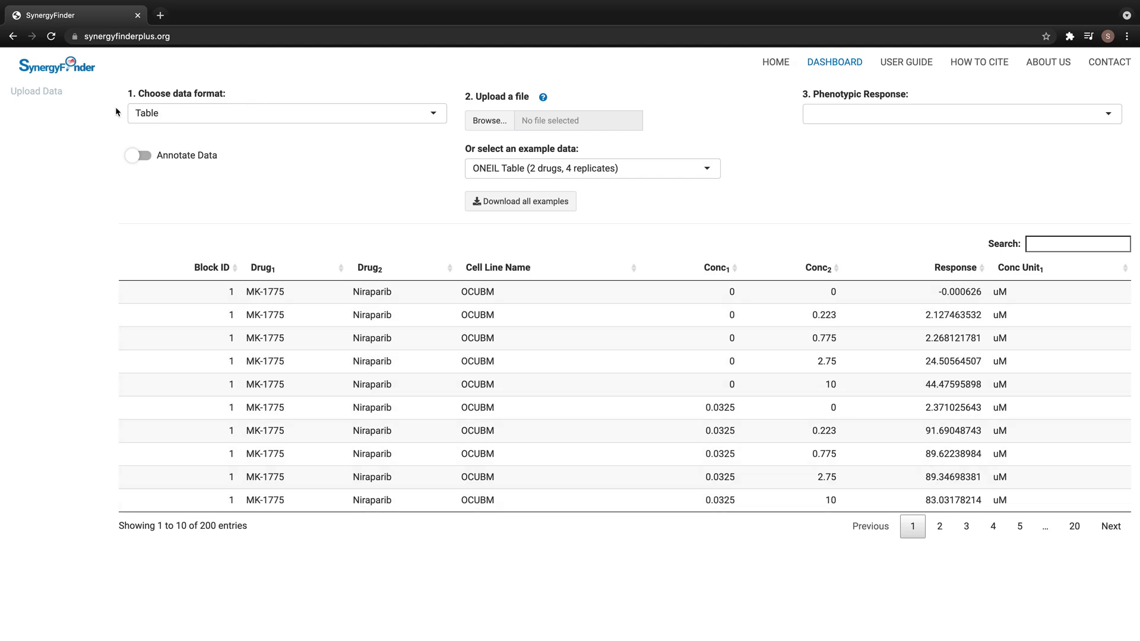
left_click(151, 159)
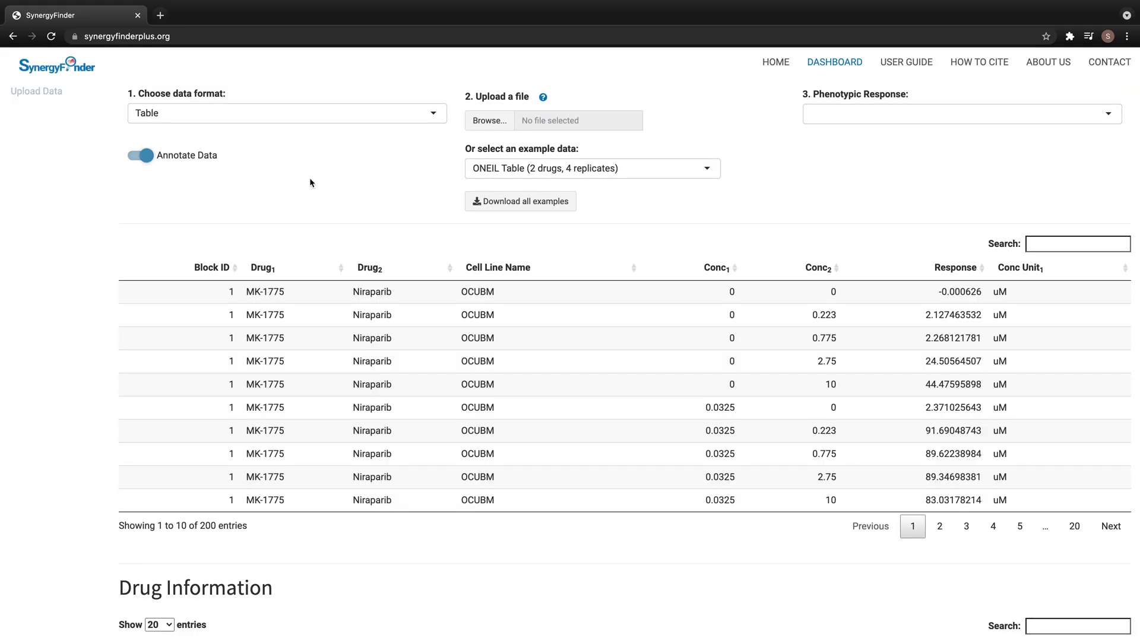
- Scroll through the Drug, Drug Target (15 entries) and Cell Line (2) tables and back up
scroll(367, 348, "down", 4)
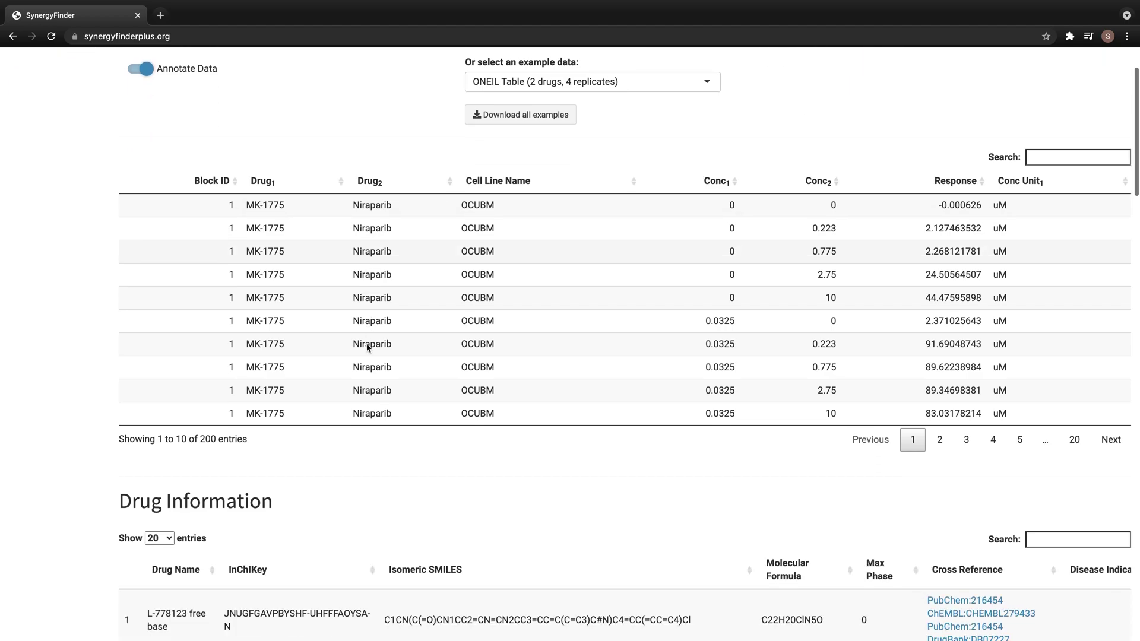
scroll(367, 347, "down", 4)
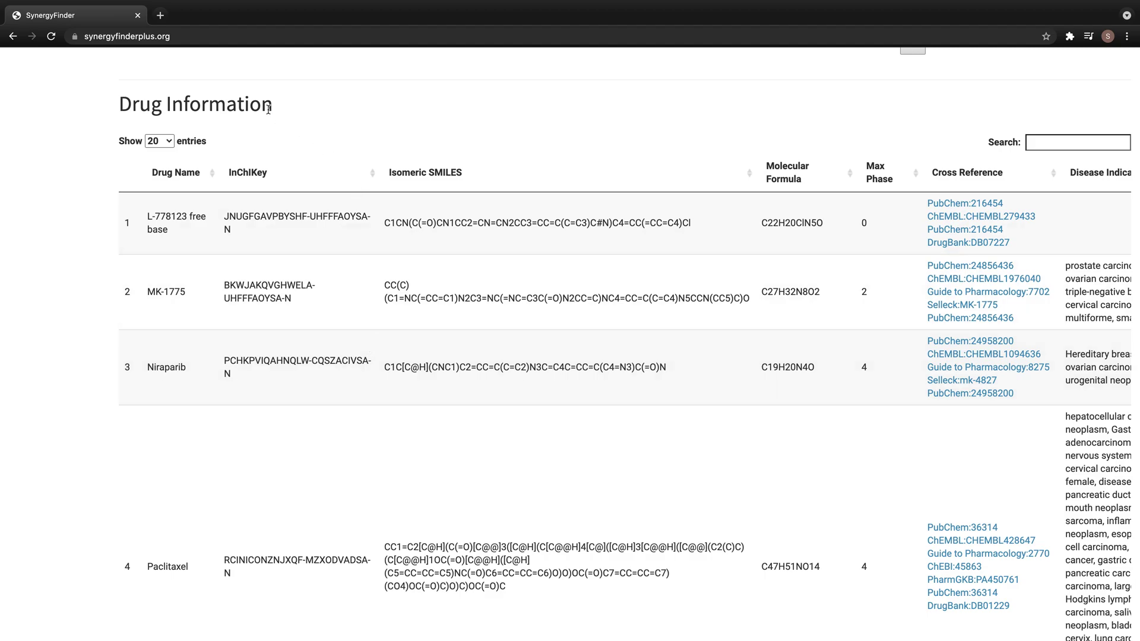
scroll(408, 276, "down", 7)
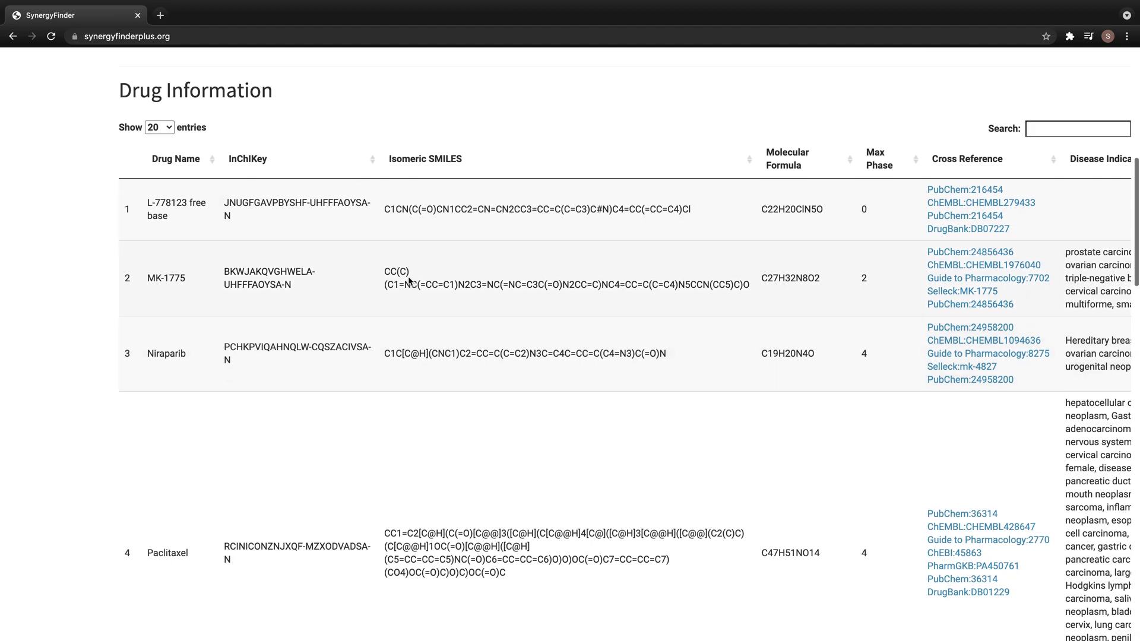
scroll(415, 277, "down", 15)
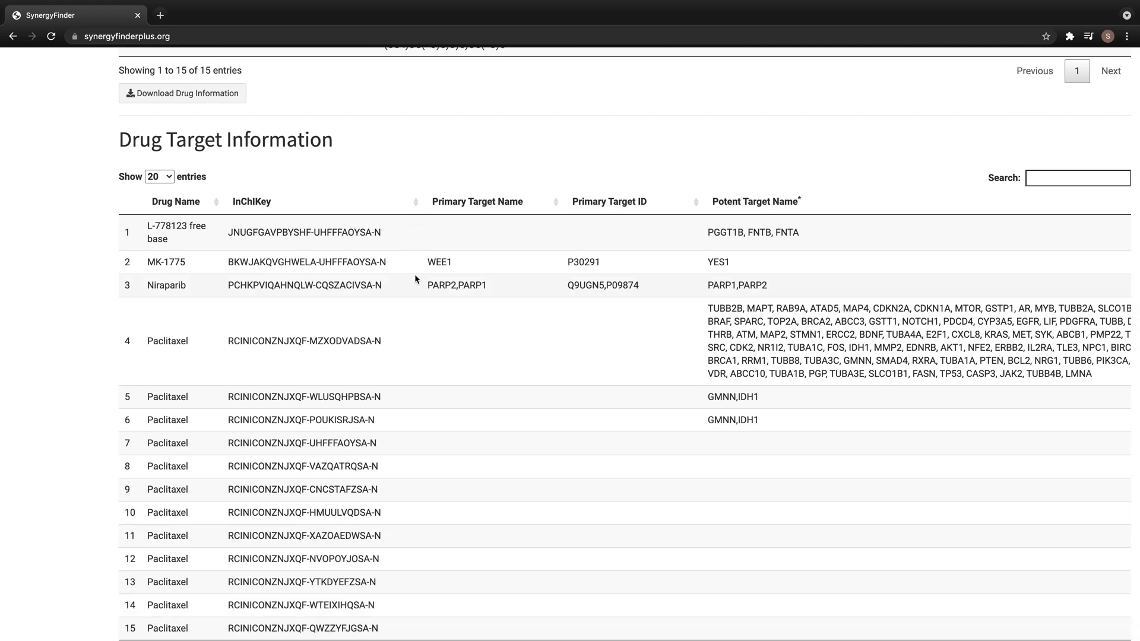
scroll(416, 278, "down", 5)
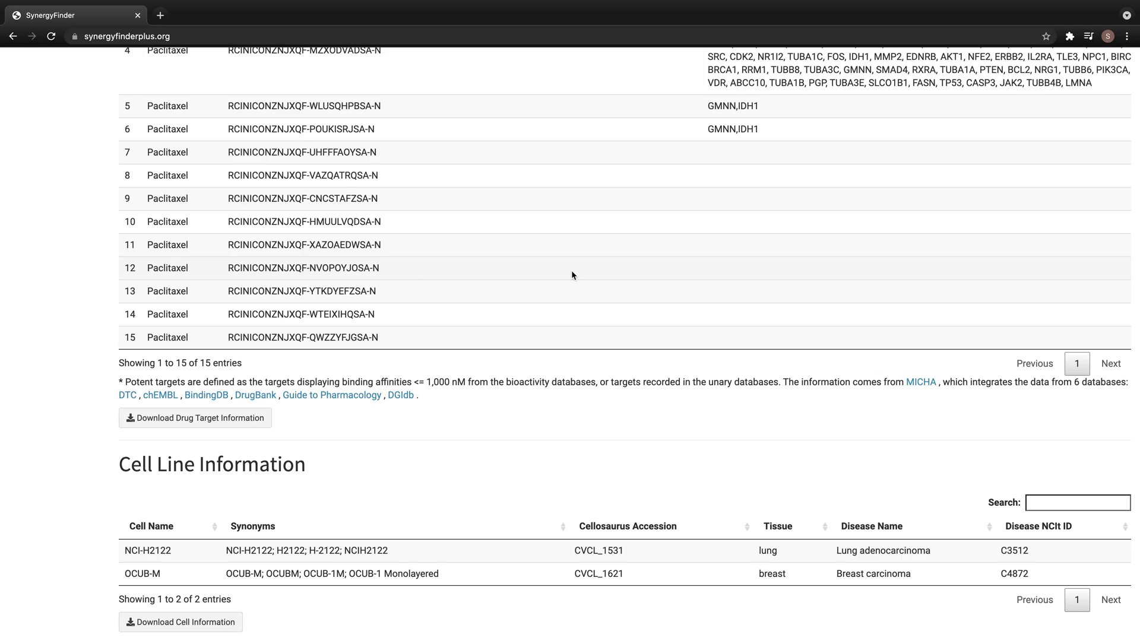
scroll(616, 273, "up", 20)
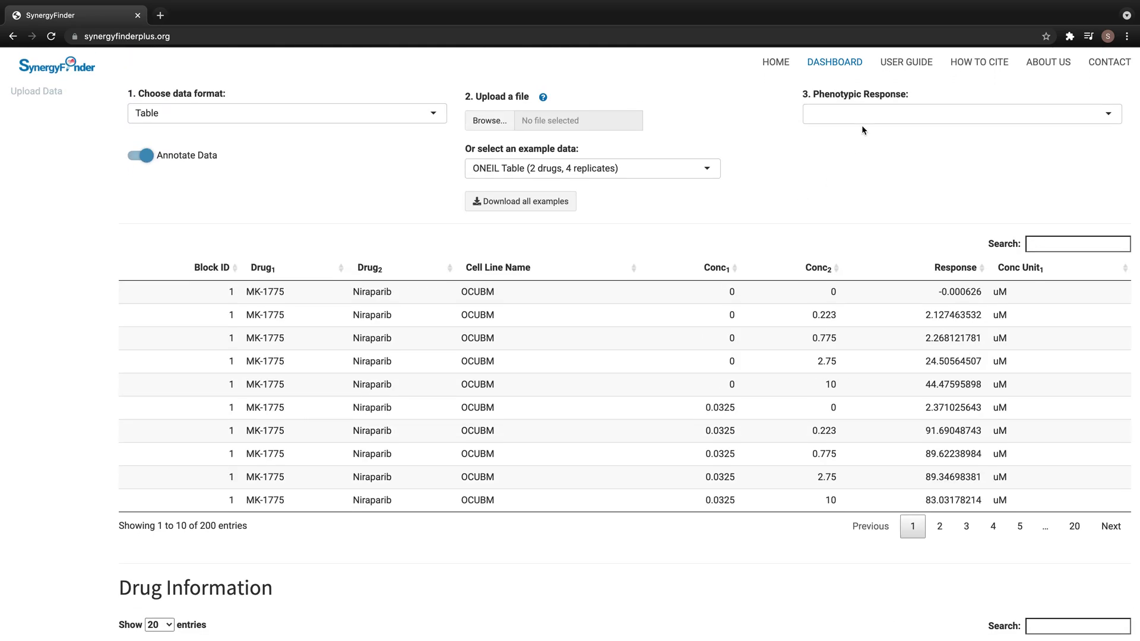
- Set the phenotypic response to Inhibition, plotting MK-1775 with Niraparib (mean inhibition 54.43)
left_click(871, 113)
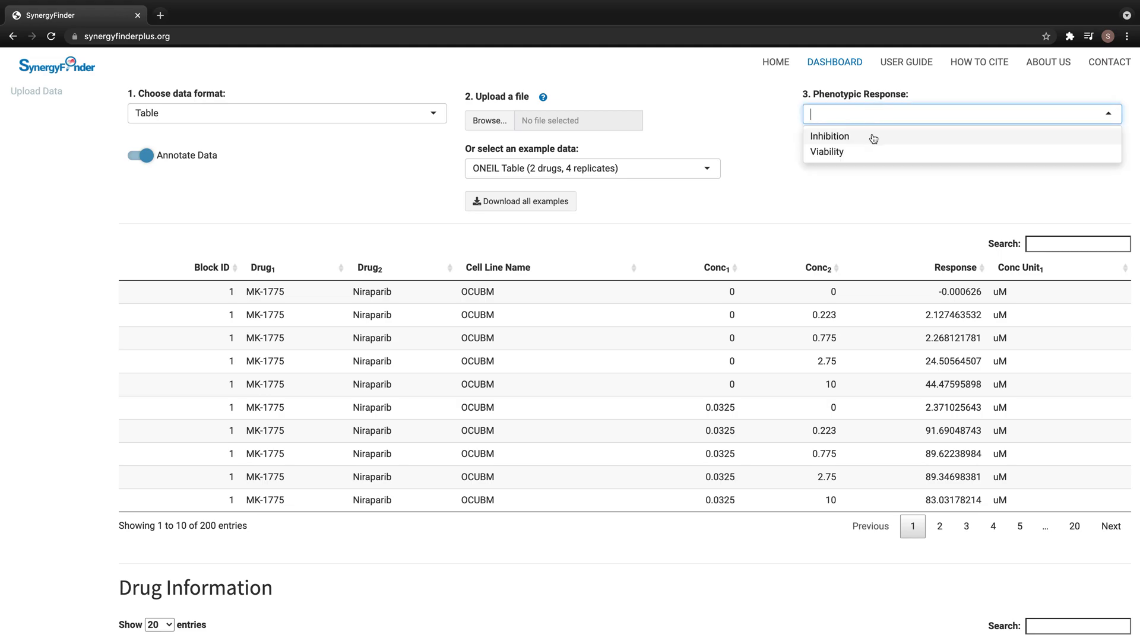
left_click(873, 138)
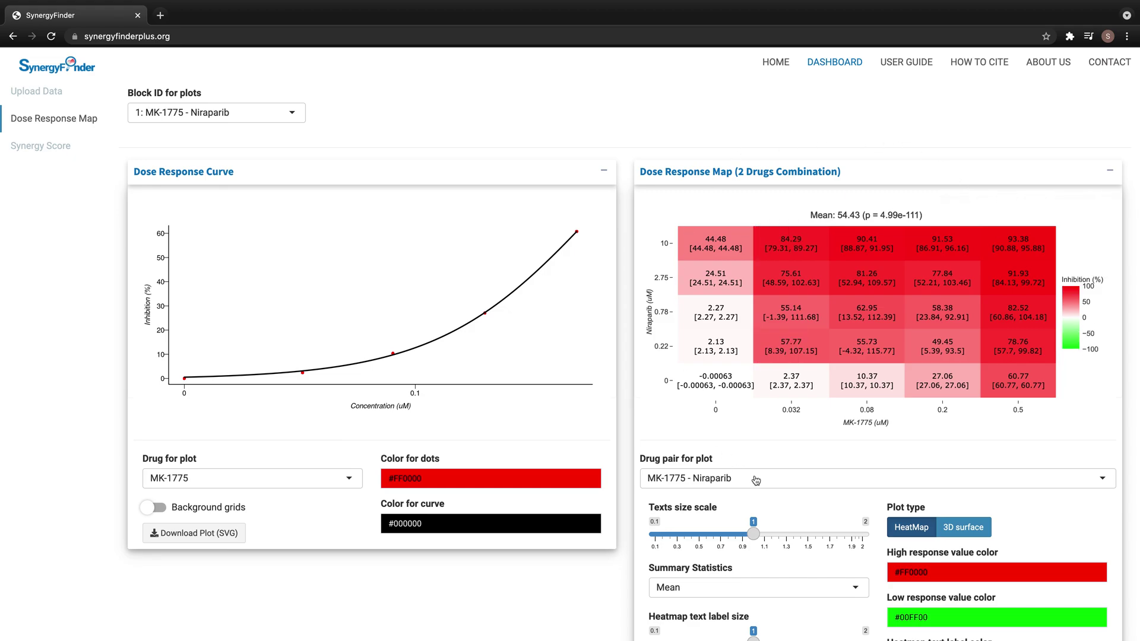
left_click(268, 111)
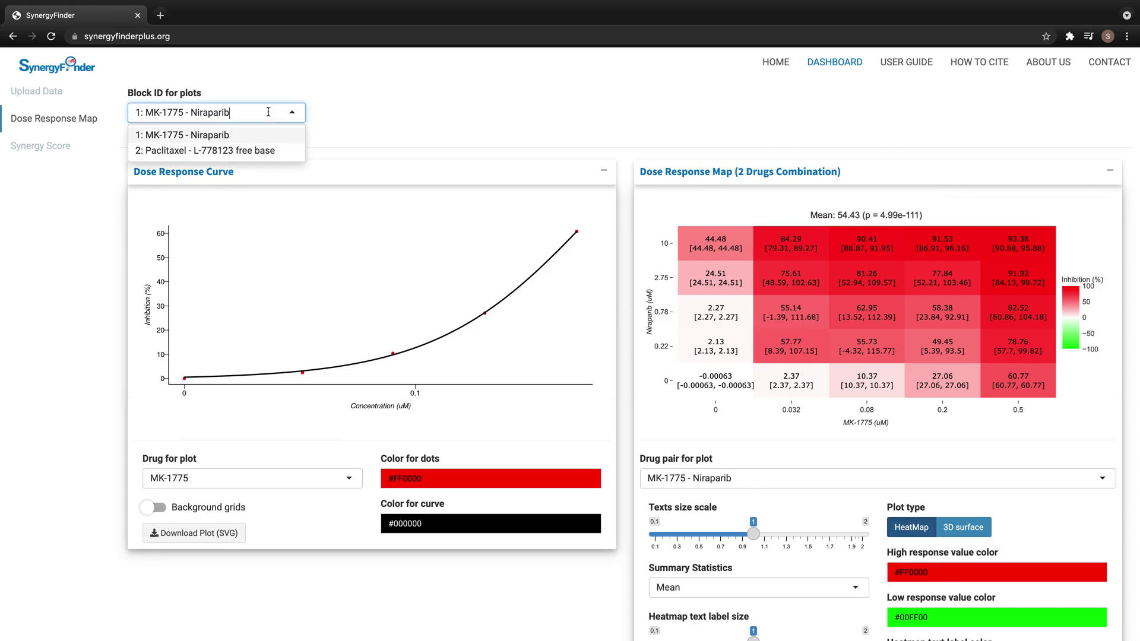
- Plot block 2, Paclitaxel with L-778123 free base (mean inhibition 16.8)
left_click(248, 152)
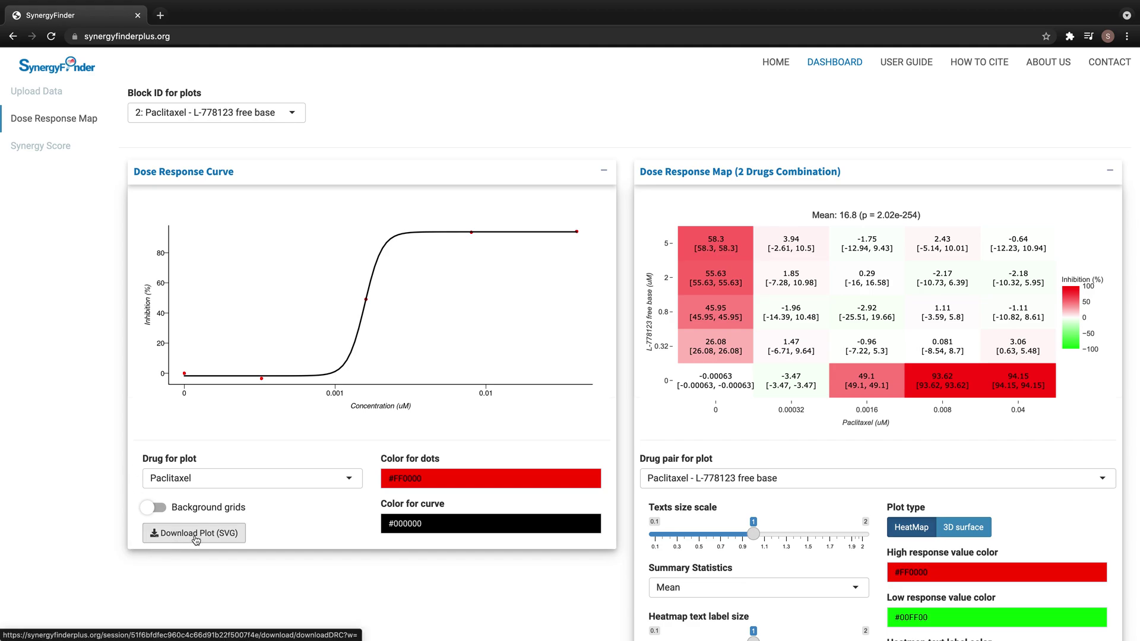
mouse_move(772, 277)
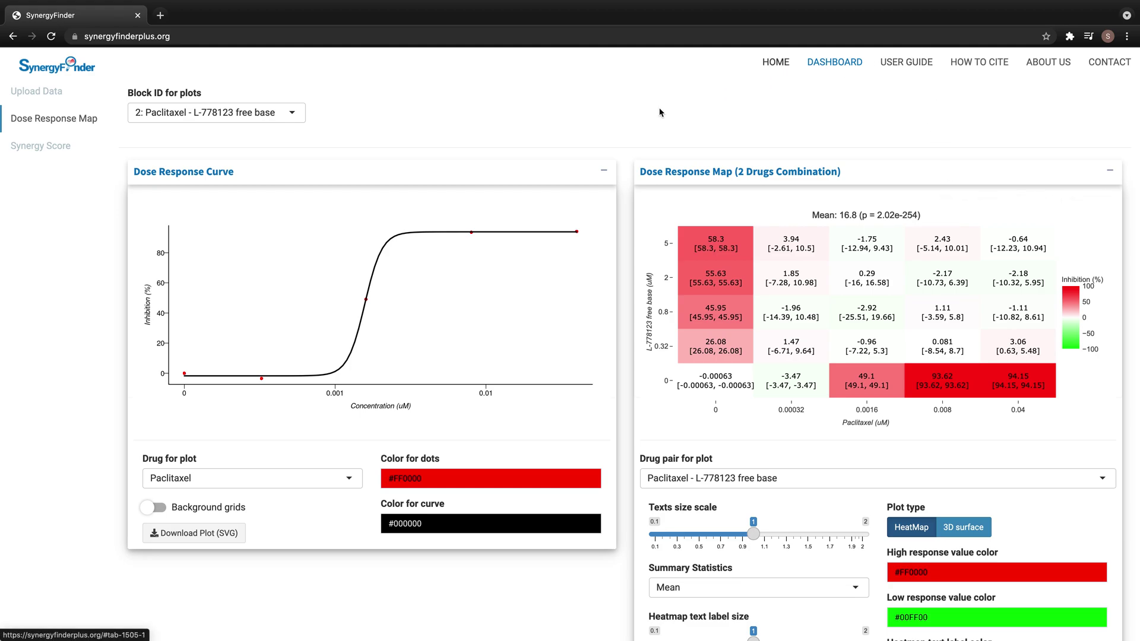
- Calculate block 2 synergy: ZIP −76.62, HSA −71.67, Loewe −73.75, Bliss −77.56
left_click(38, 151)
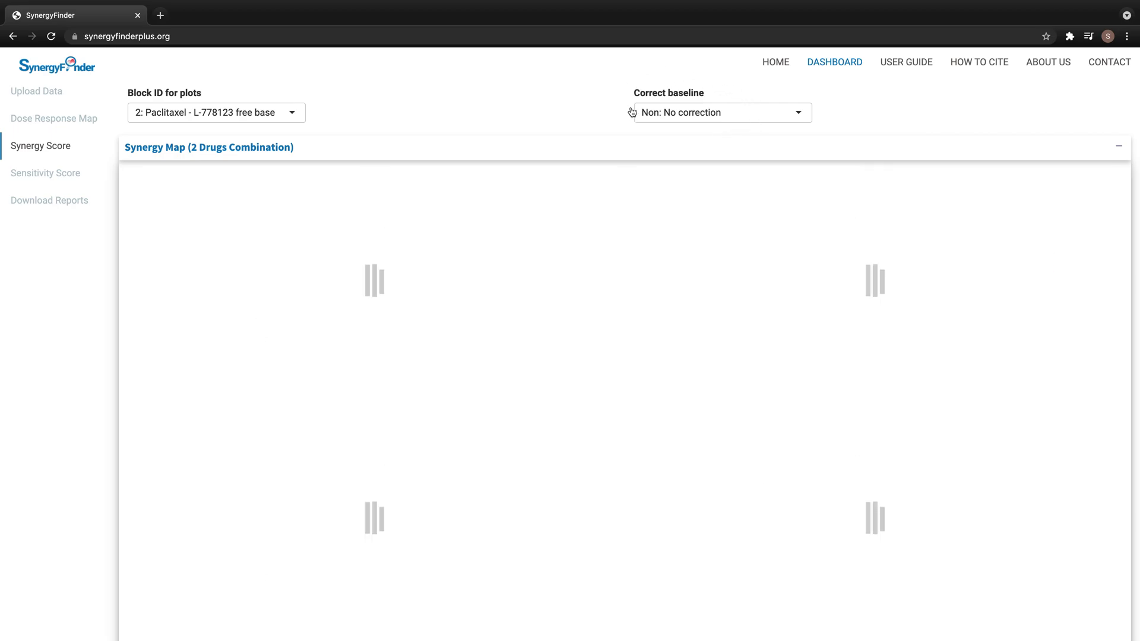
left_click(800, 112)
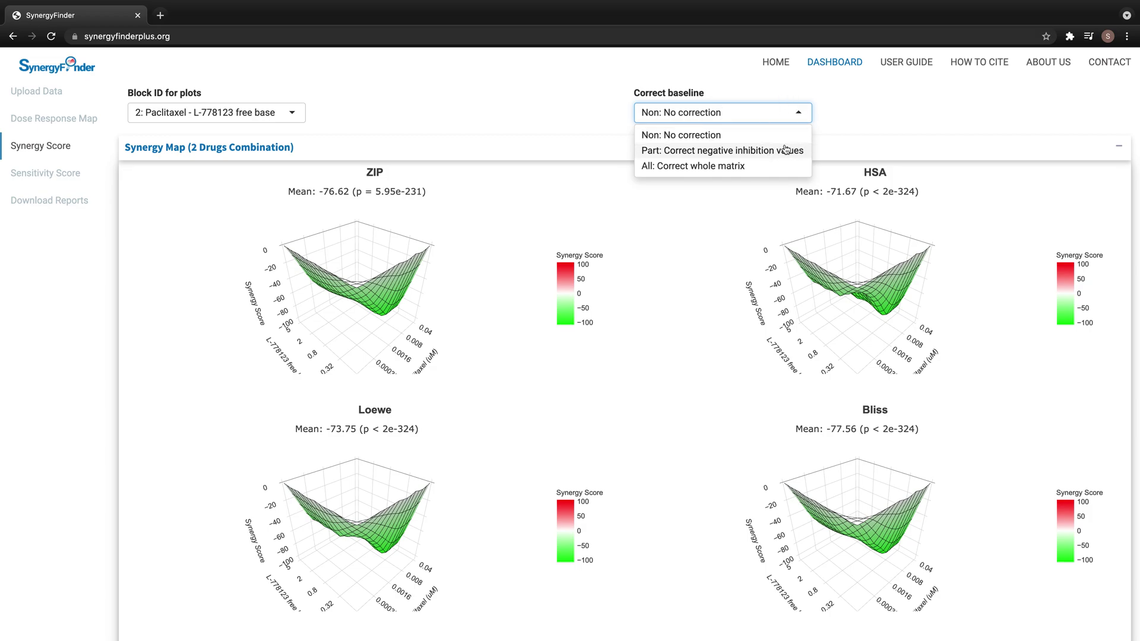
left_click(867, 113)
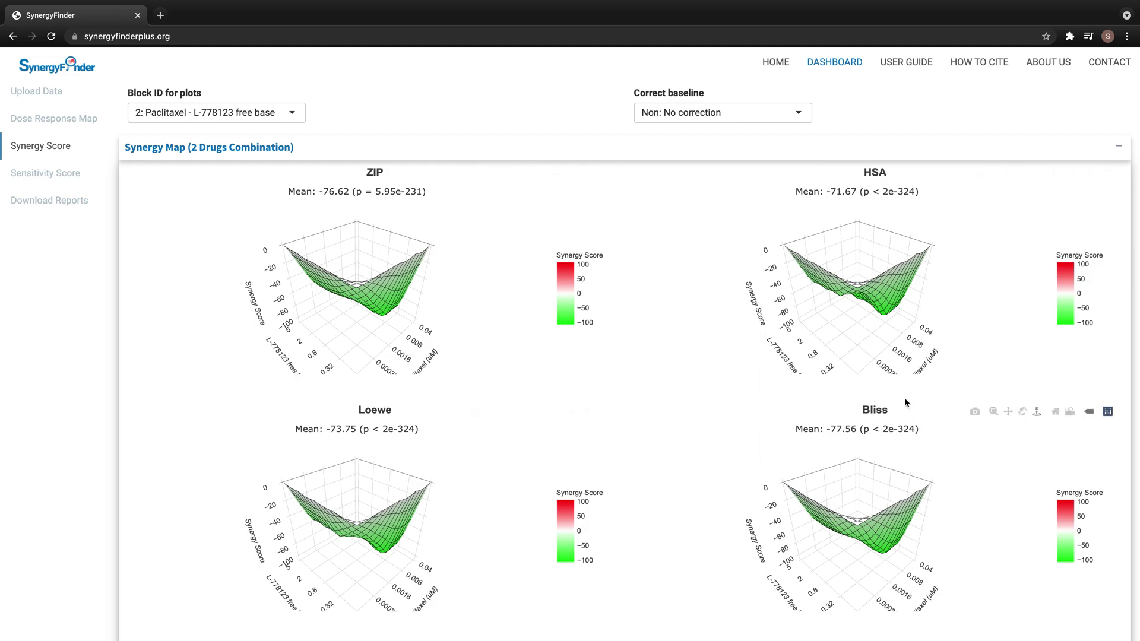
scroll(628, 462, "down", 1)
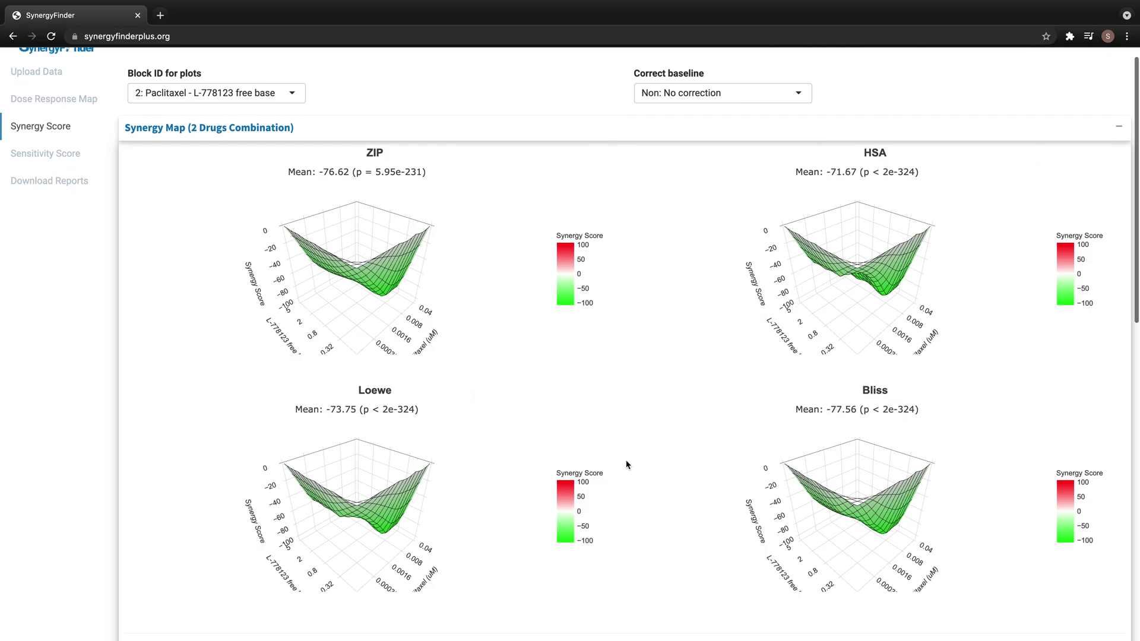
scroll(628, 465, "down", 10)
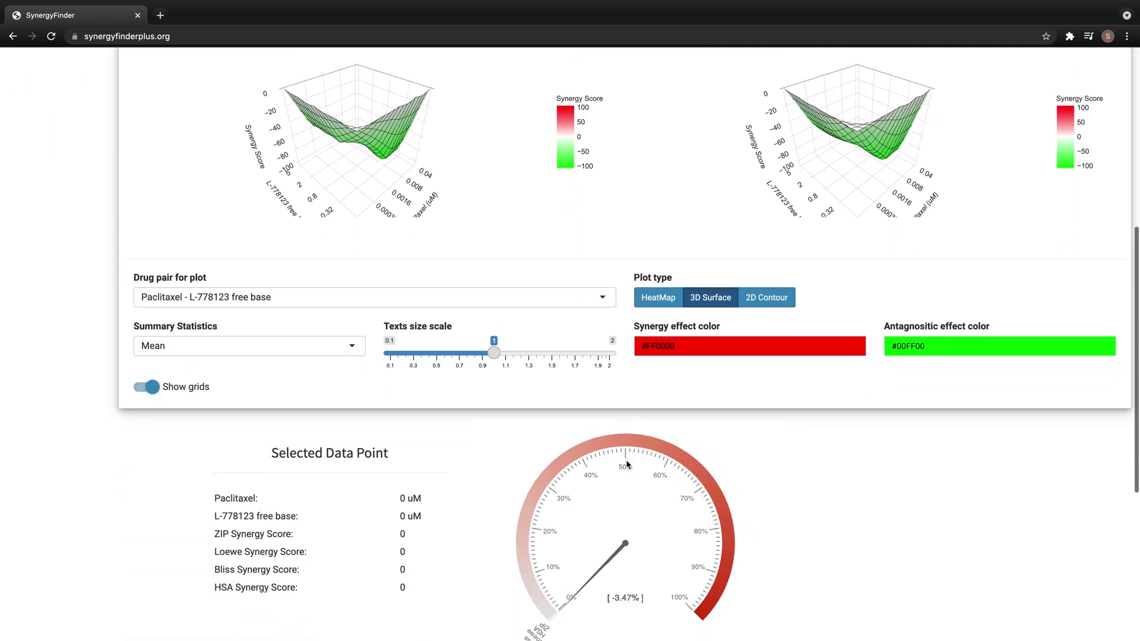
scroll(627, 464, "down", 9)
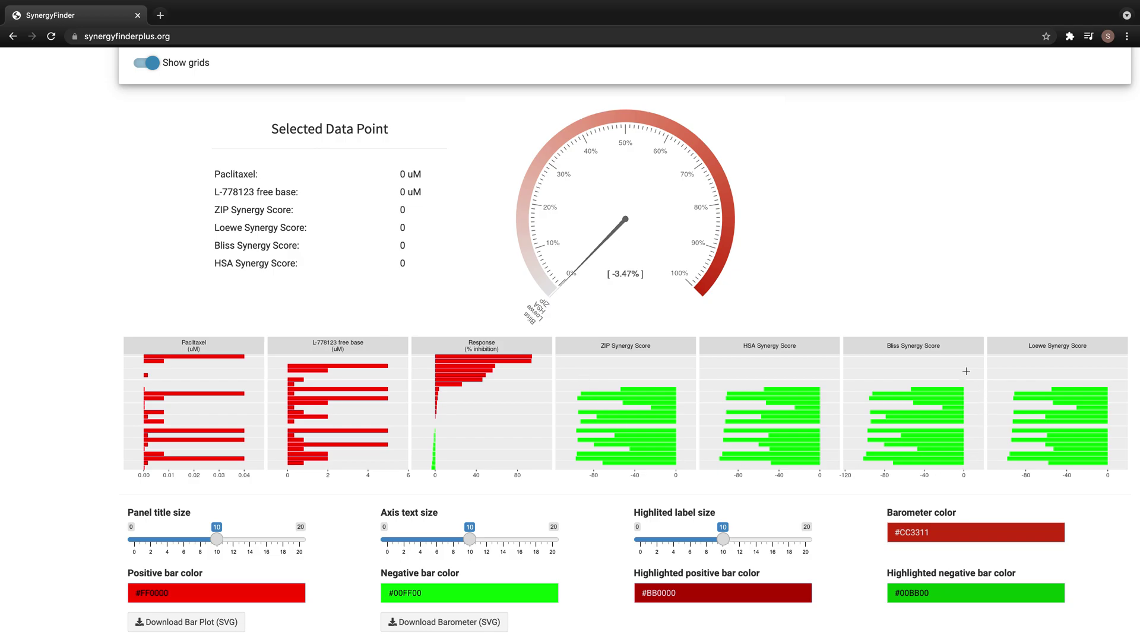
scroll(648, 289, "up", 4)
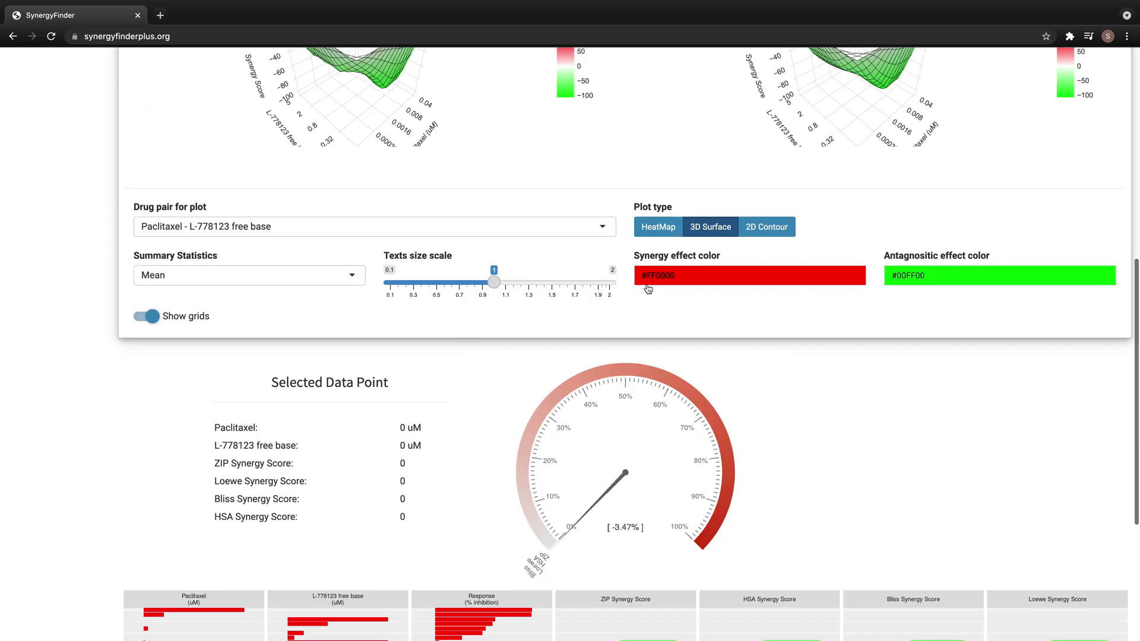
scroll(648, 289, "up", 7)
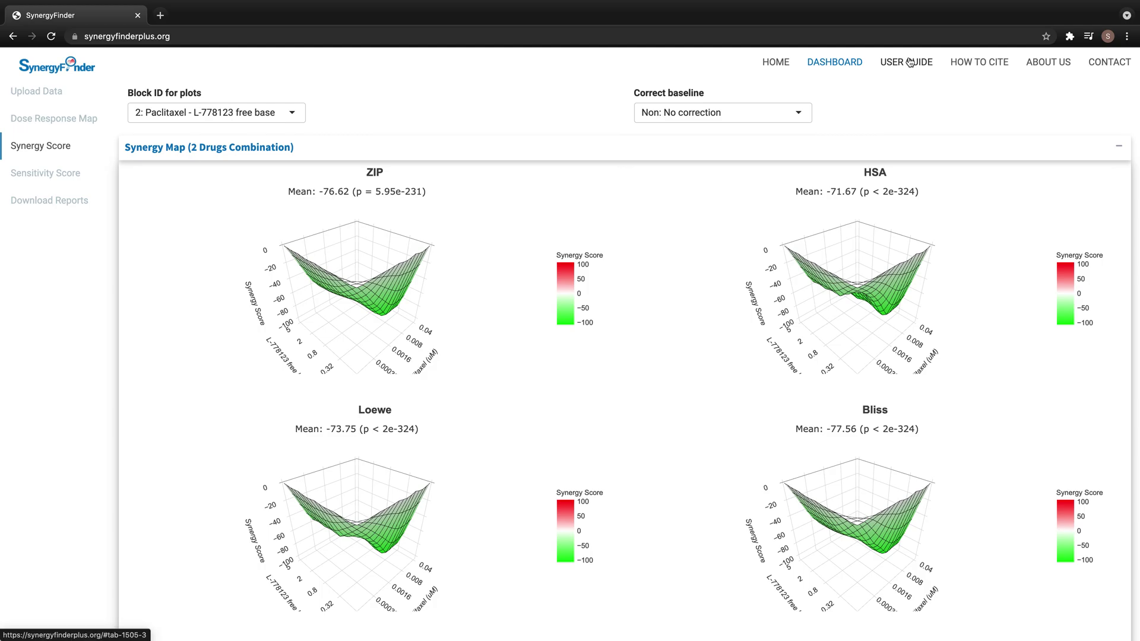
left_click(910, 62)
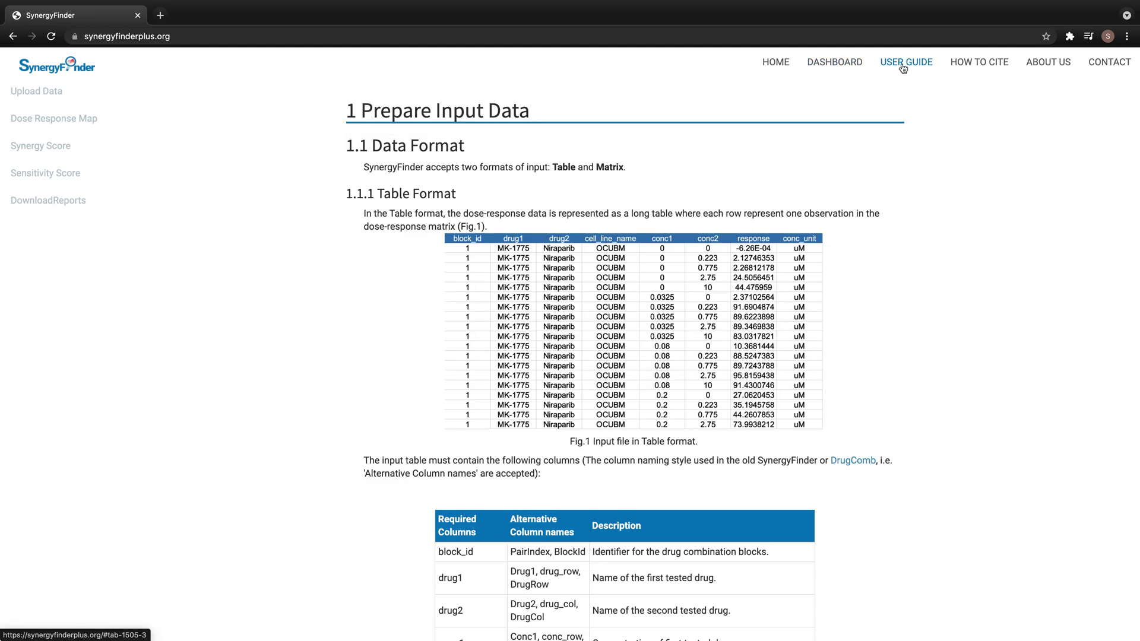
left_click(39, 148)
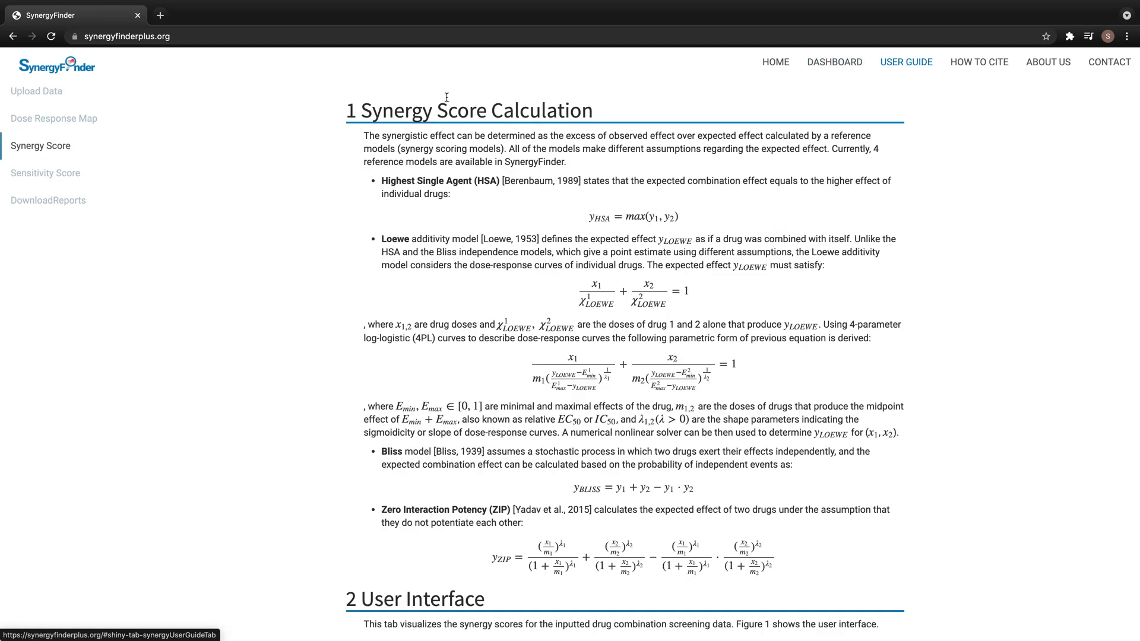
scroll(661, 363, "down", 2)
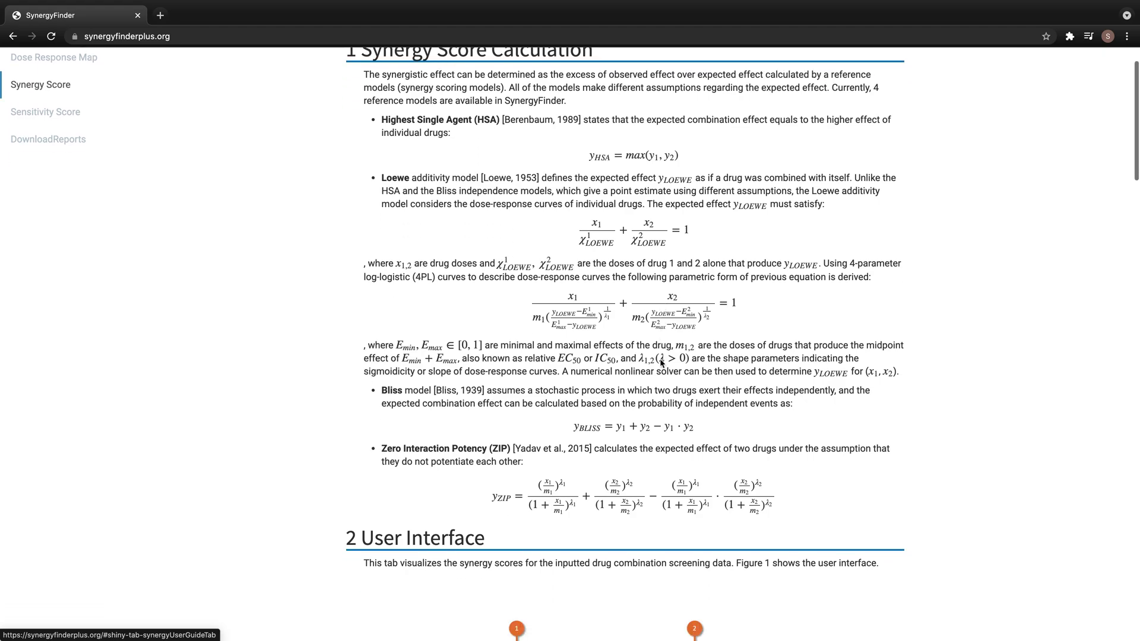
scroll(660, 363, "down", 8)
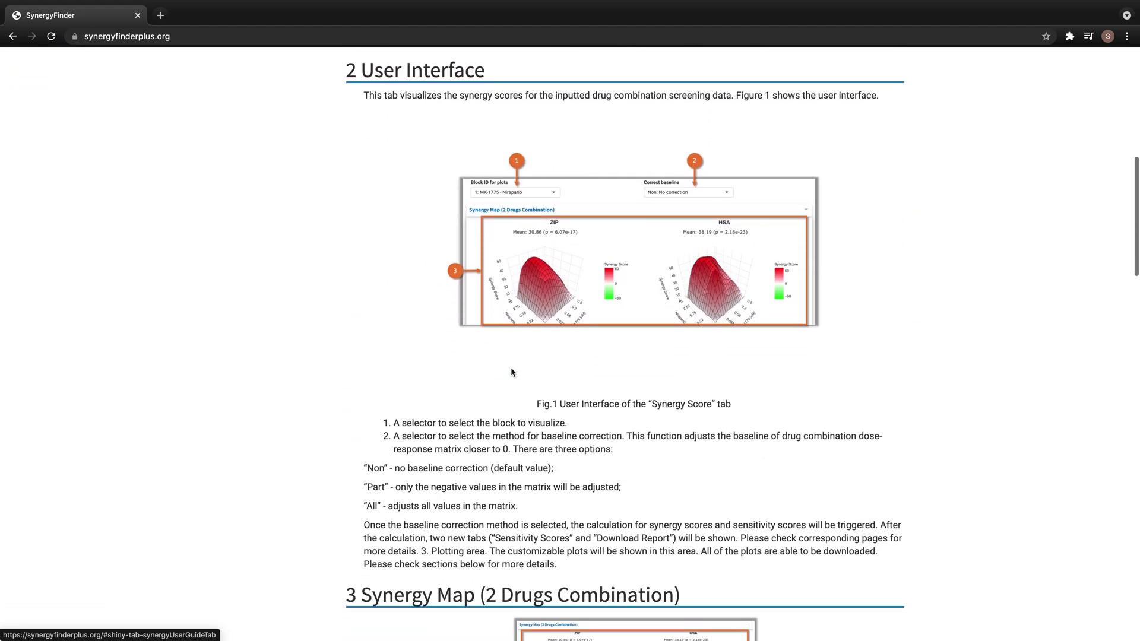
scroll(880, 289, "up", 1)
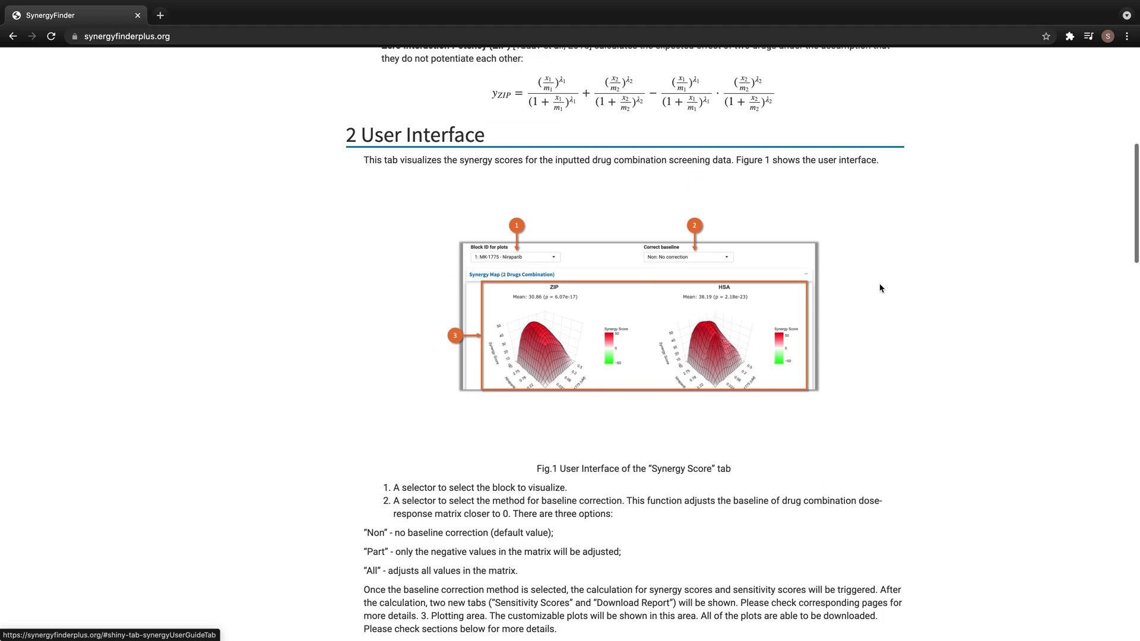
scroll(881, 288, "up", 8)
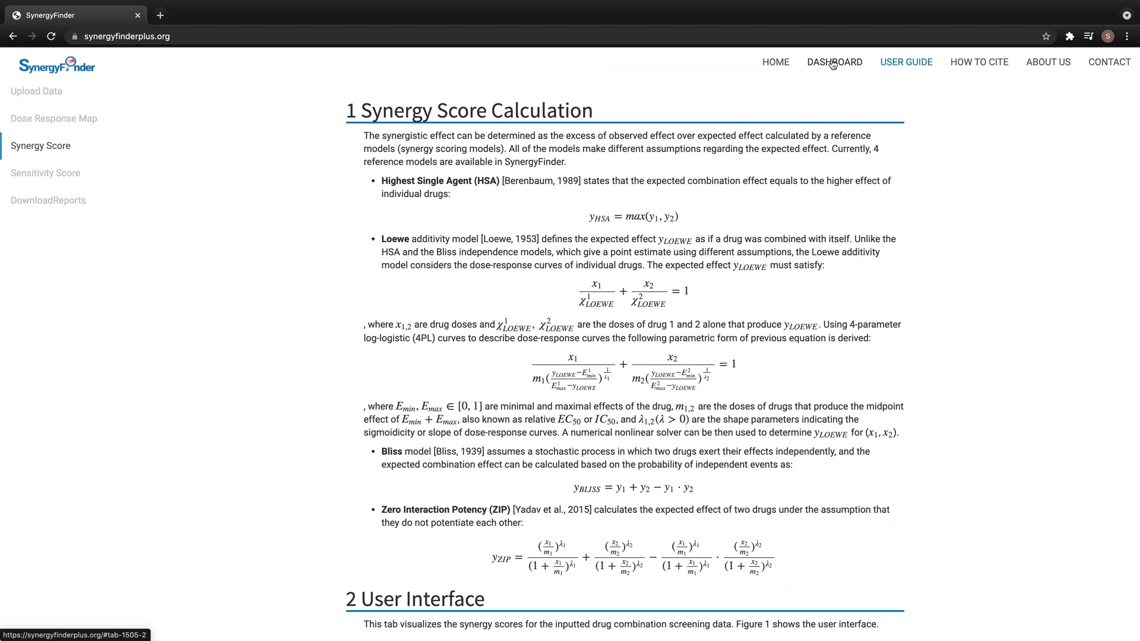
left_click(833, 63)
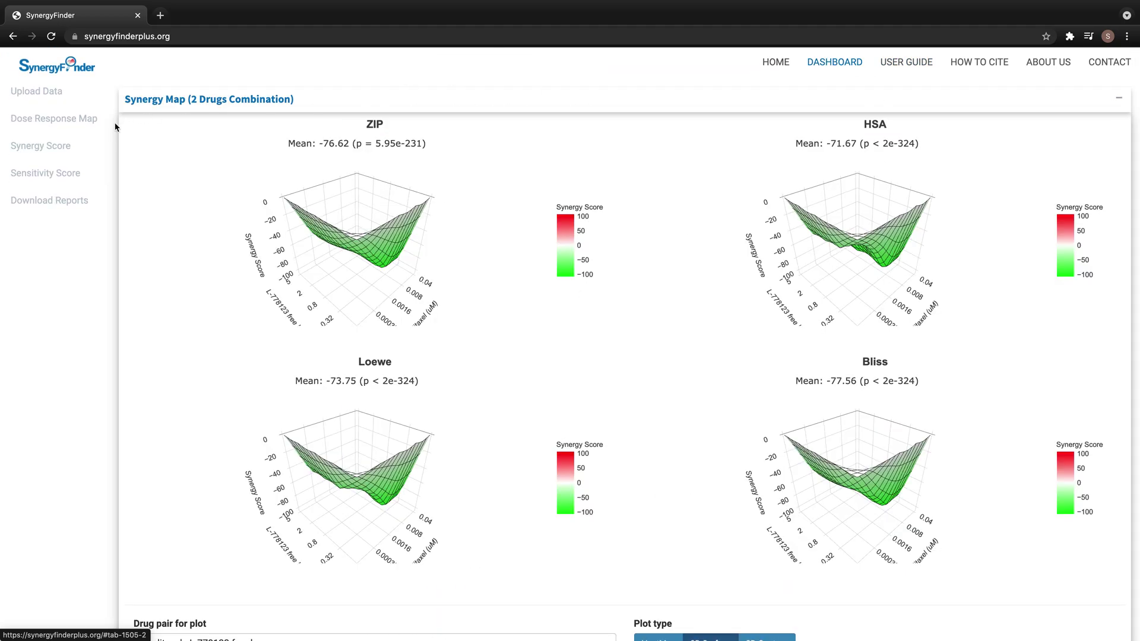
- Show the CSS sensitivity score table and S-S plots for both drug combination blocks
left_click(54, 176)
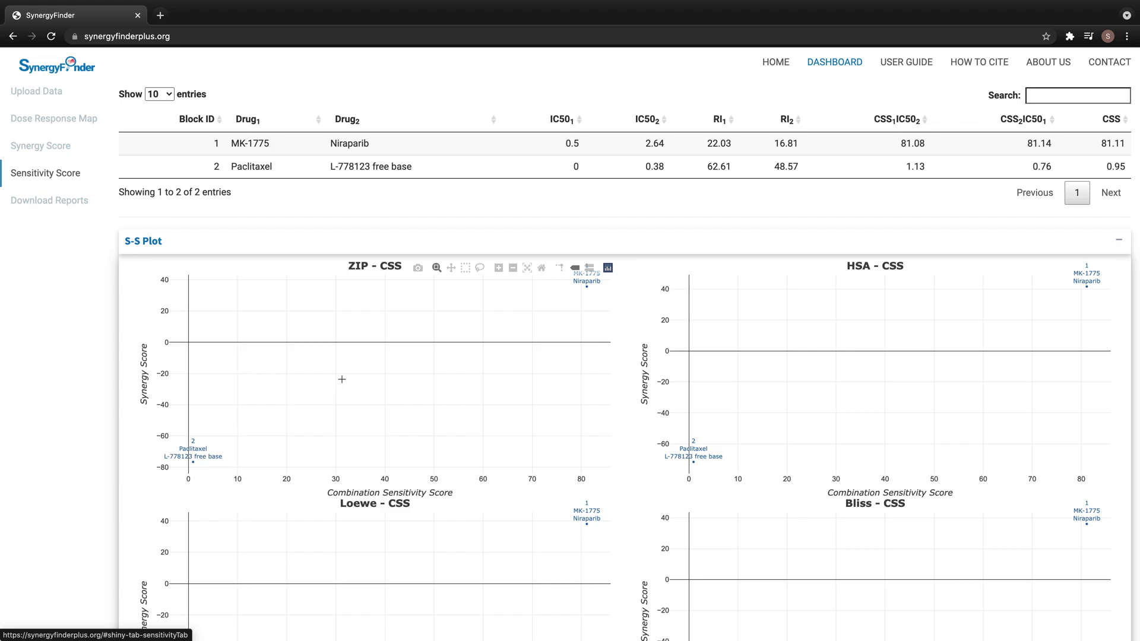
left_click(911, 60)
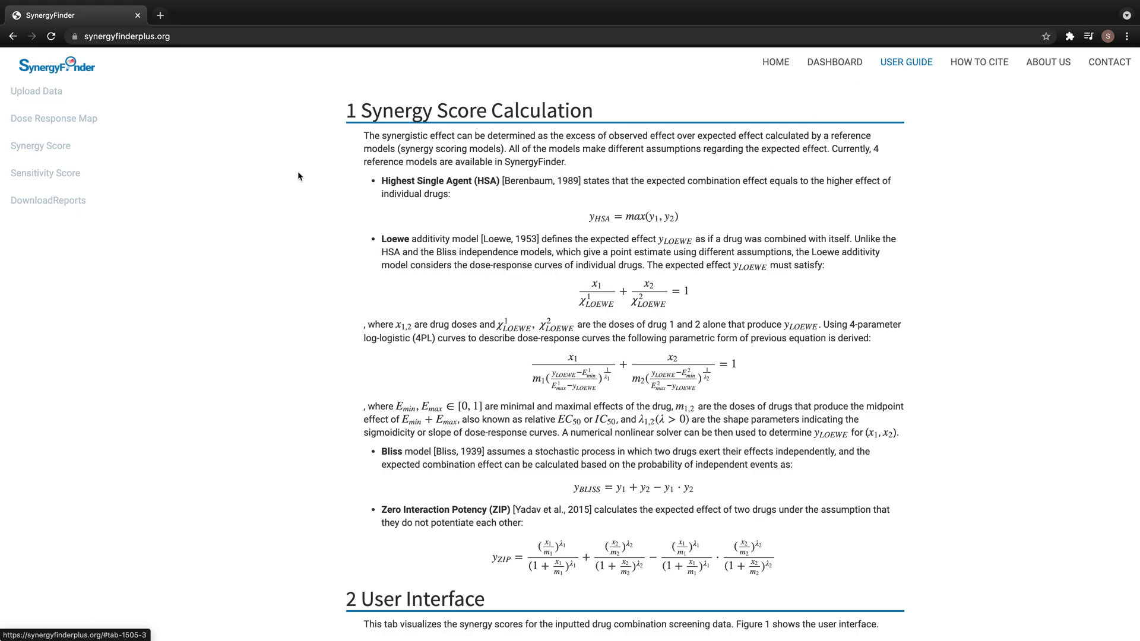
- Read the user guide's Sensitivity Score calculation section, then return to the dashboard
left_click(57, 178)
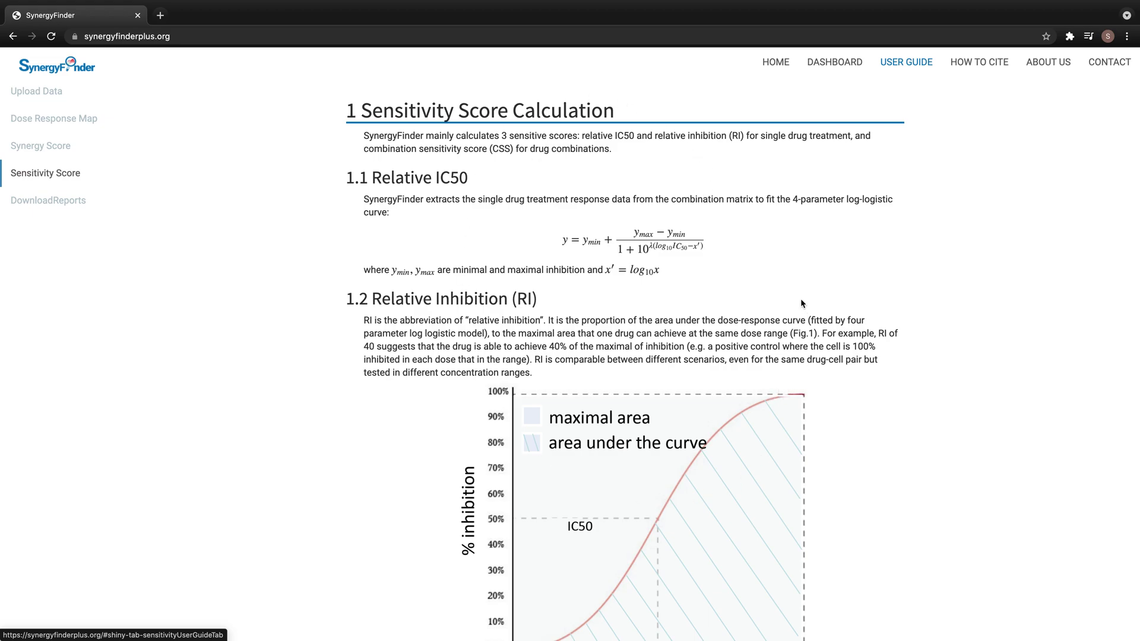
left_click(834, 61)
- In Download Reports, untick block 1 MK-1775 - Niraparib, leaving only Paclitaxel - L-778123 free base
left_click(46, 205)
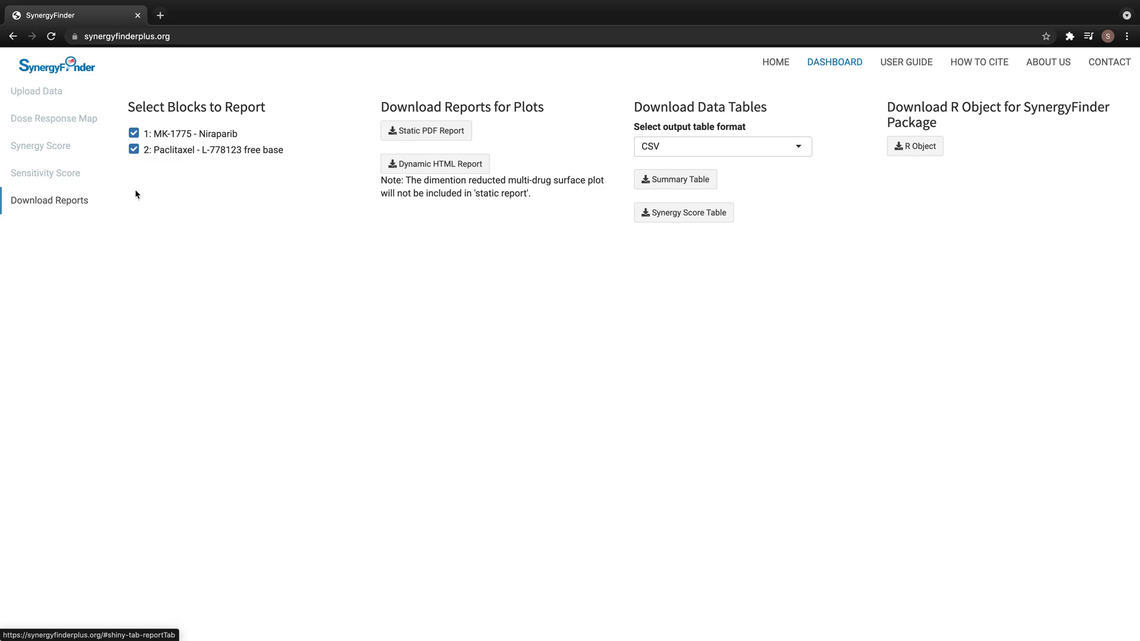
left_click(133, 135)
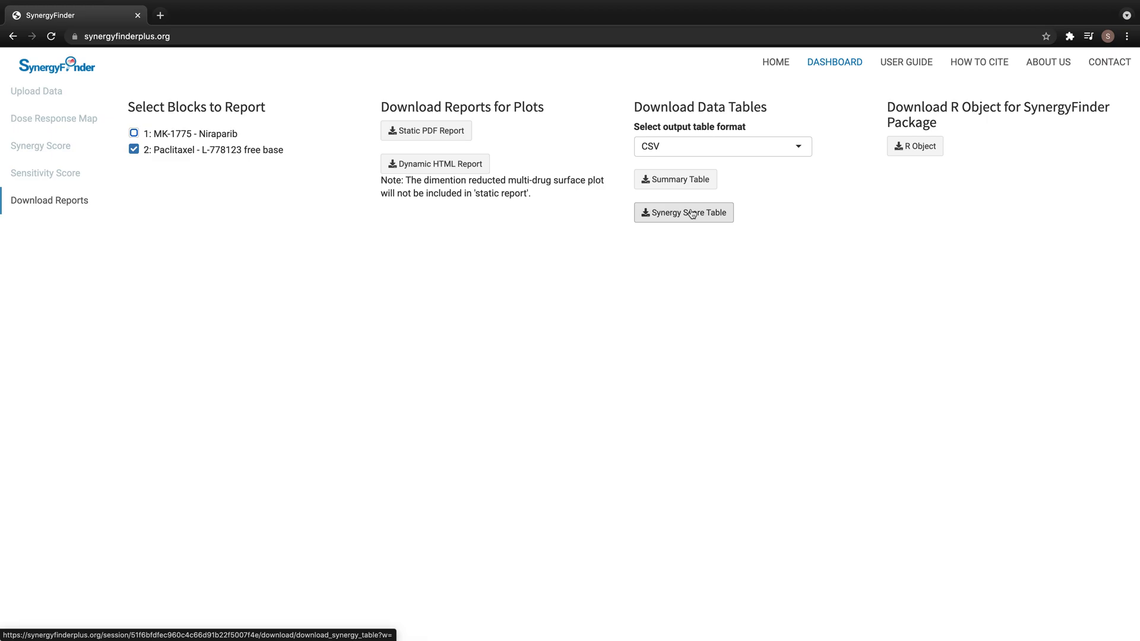
left_click(746, 147)
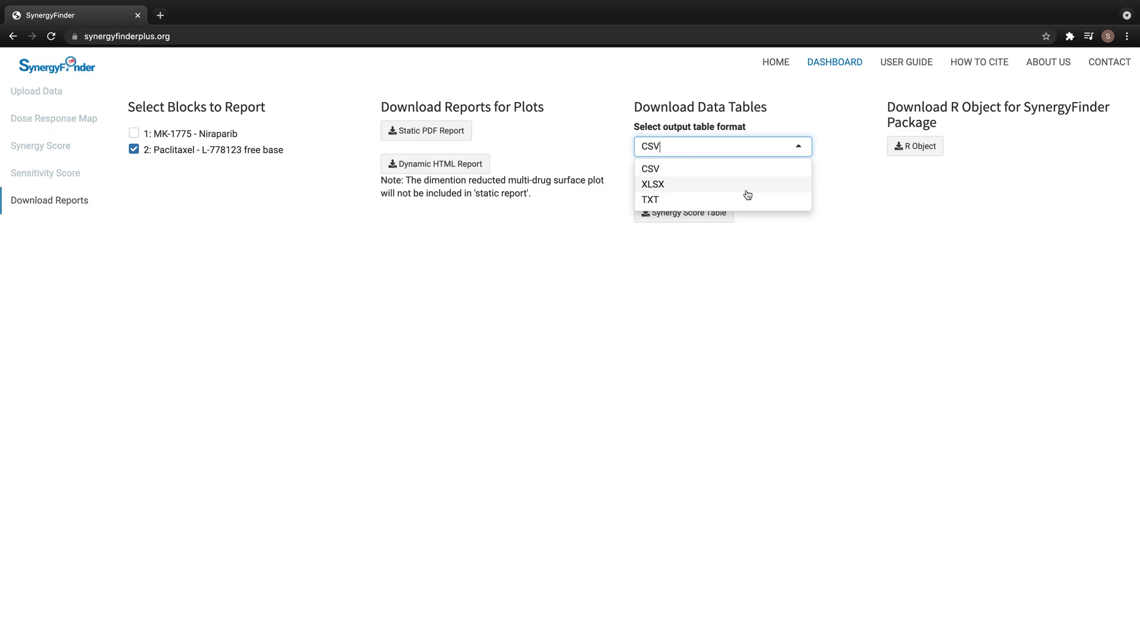
left_click(850, 205)
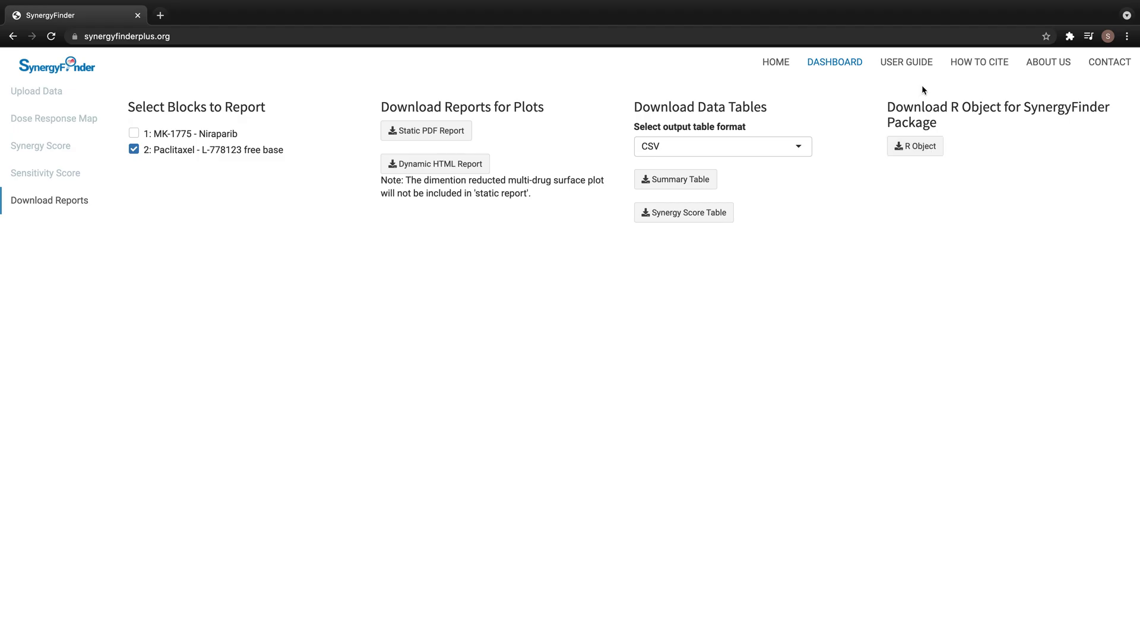
- From About Us, open the synergyfinder Bioconductor package page and its HTML user tutorial vignette
left_click(1038, 65)
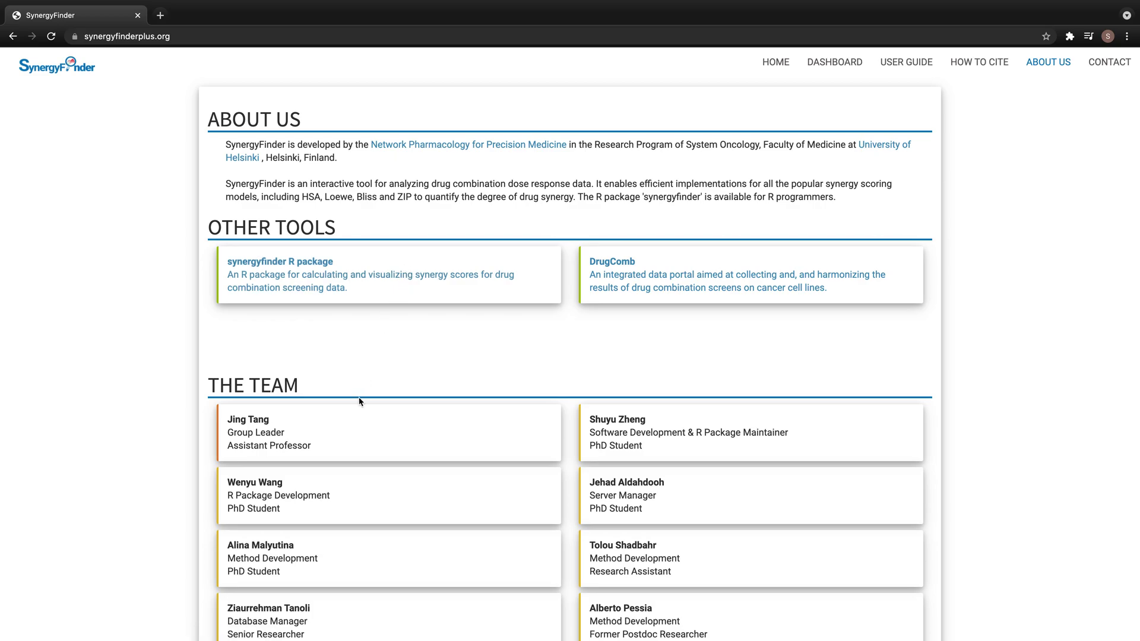
left_click(331, 267)
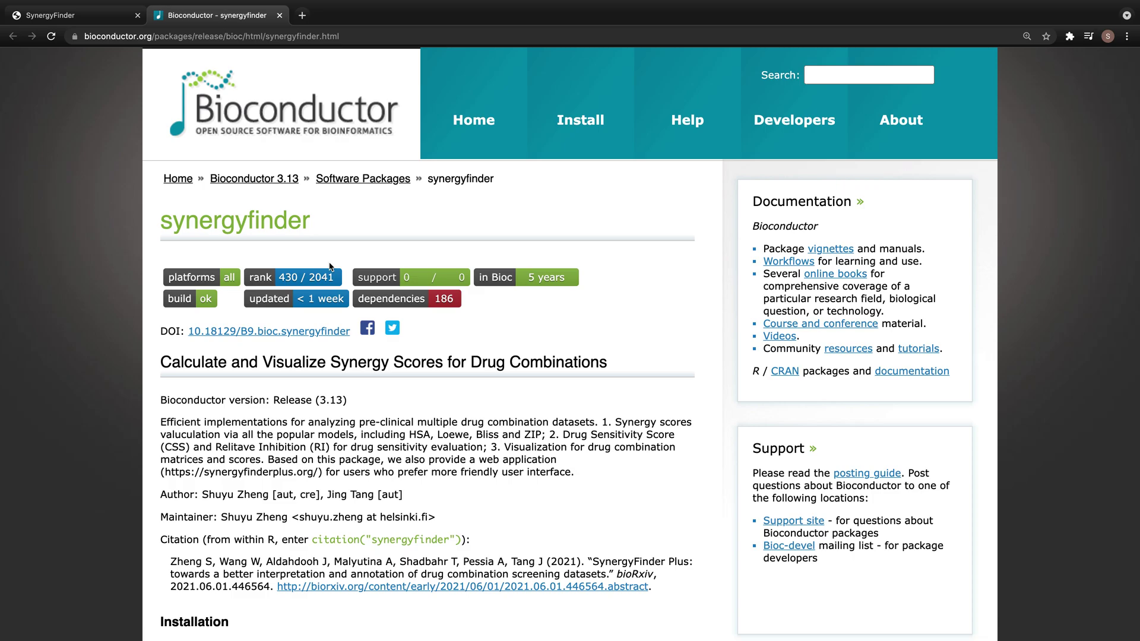
scroll(321, 372, "down", 3)
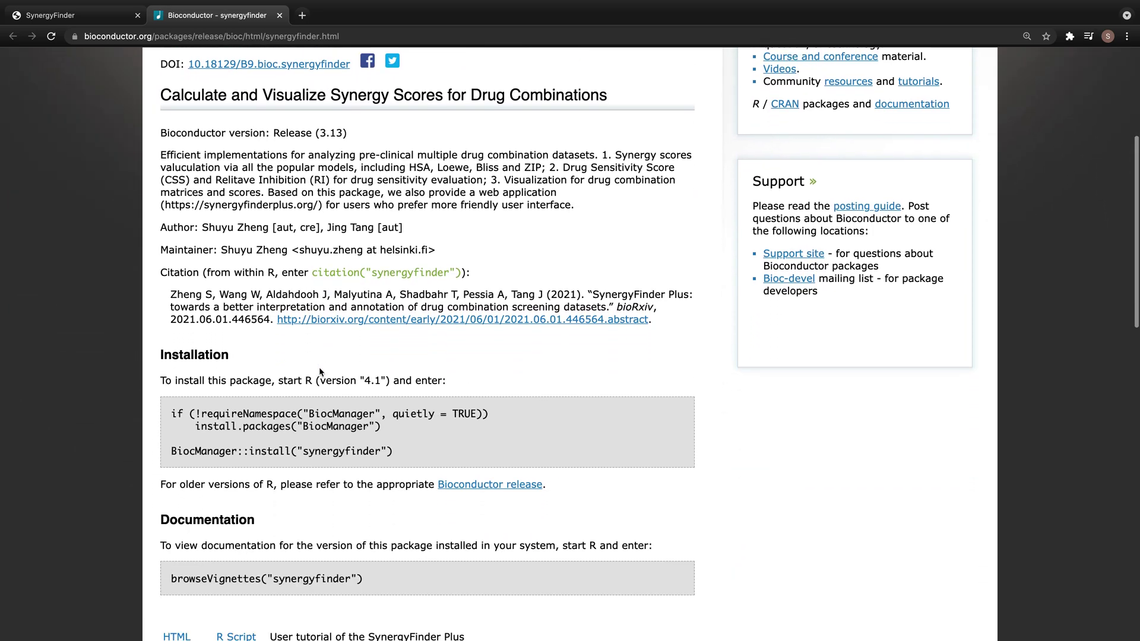
scroll(319, 372, "down", 5)
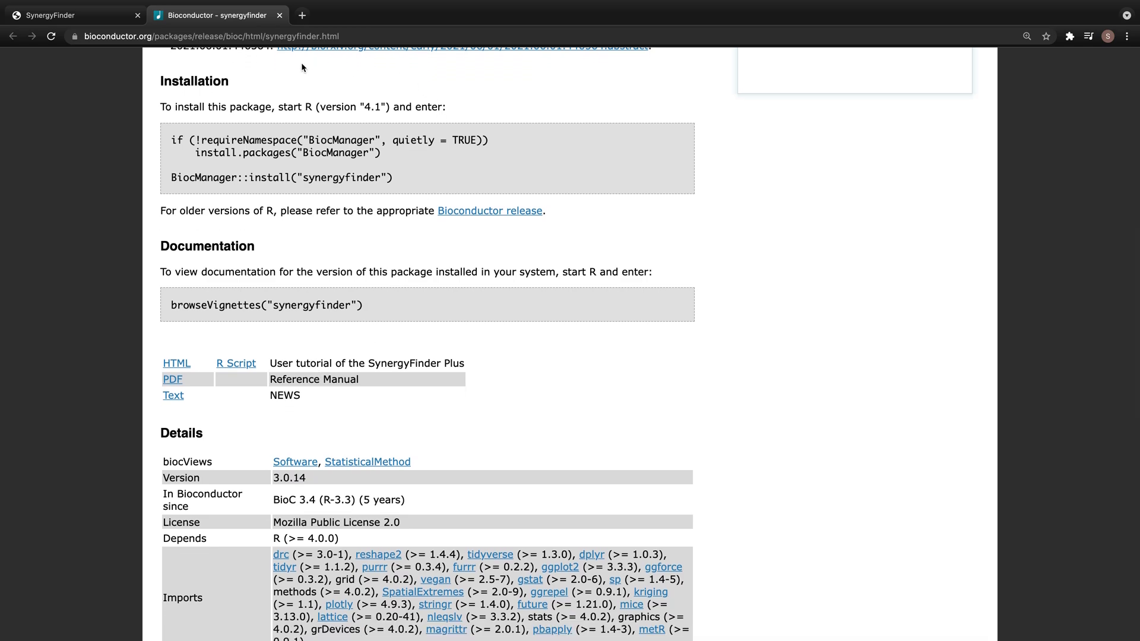
left_click(181, 364)
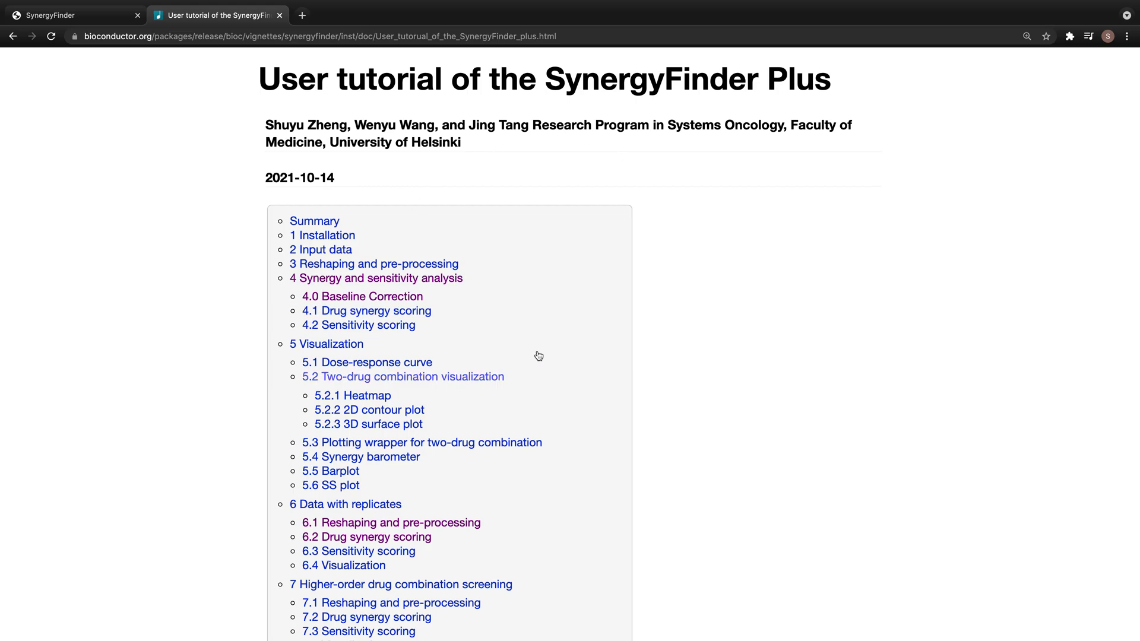
left_click(64, 20)
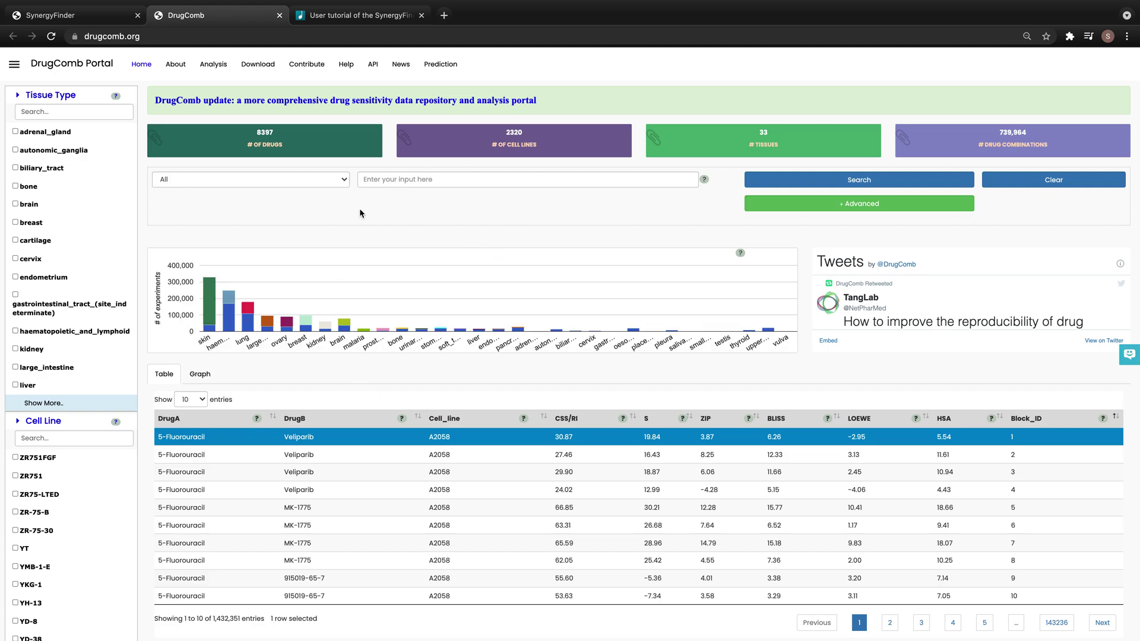
- Back on SynergyFinder's About Us page, browse its tools and team list, then view How to Cite
left_click(83, 18)
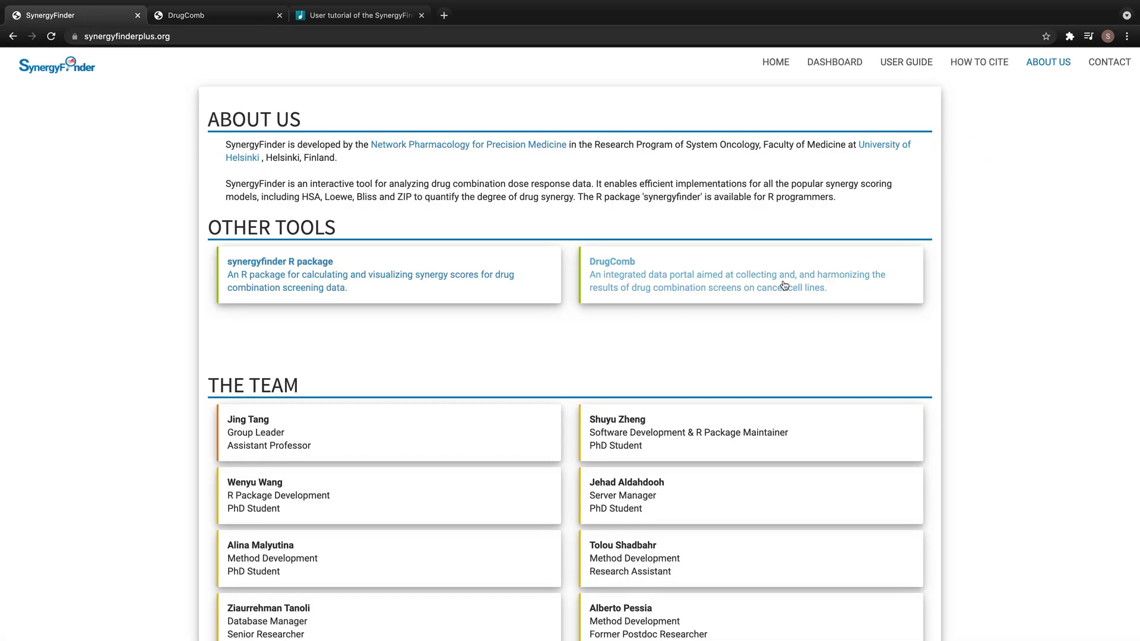
scroll(606, 360, "down", 3)
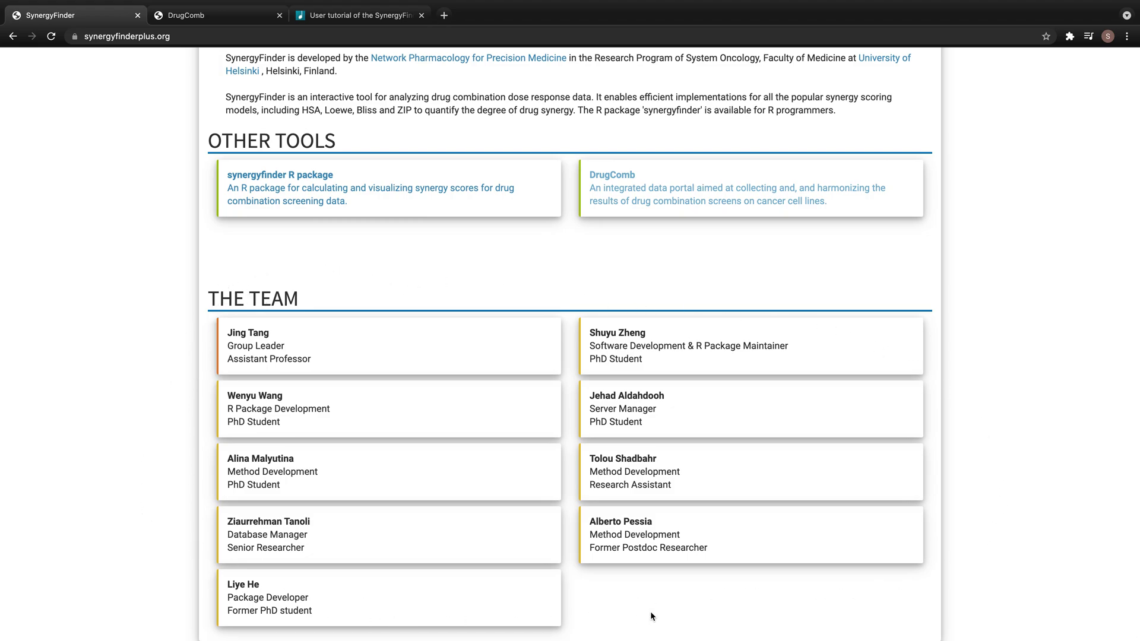
scroll(954, 298, "up", 3)
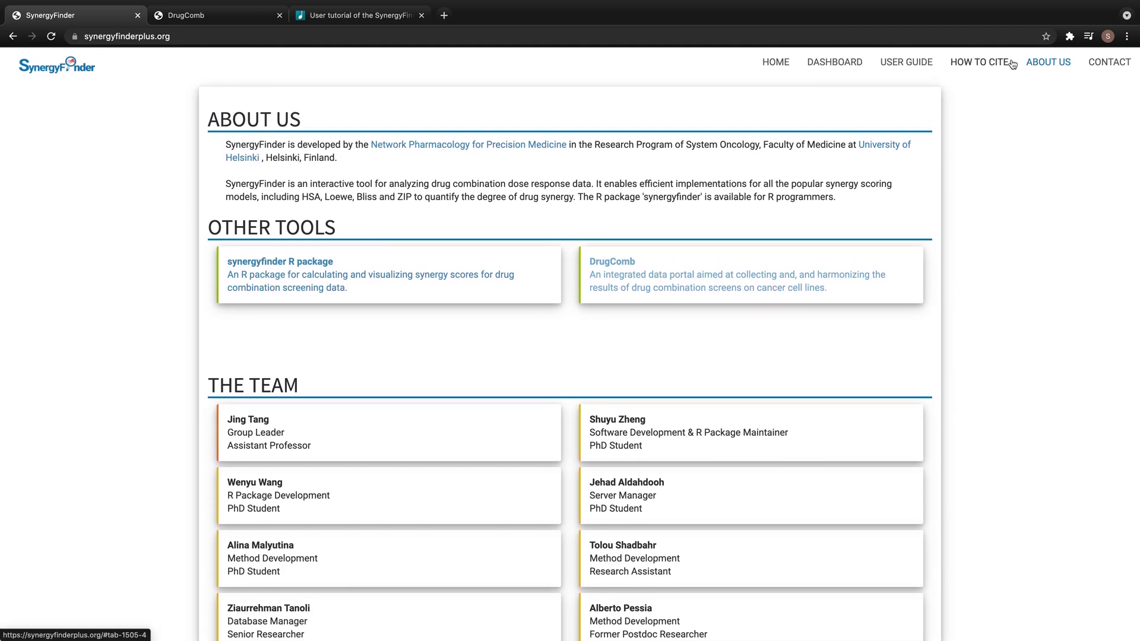
left_click(979, 64)
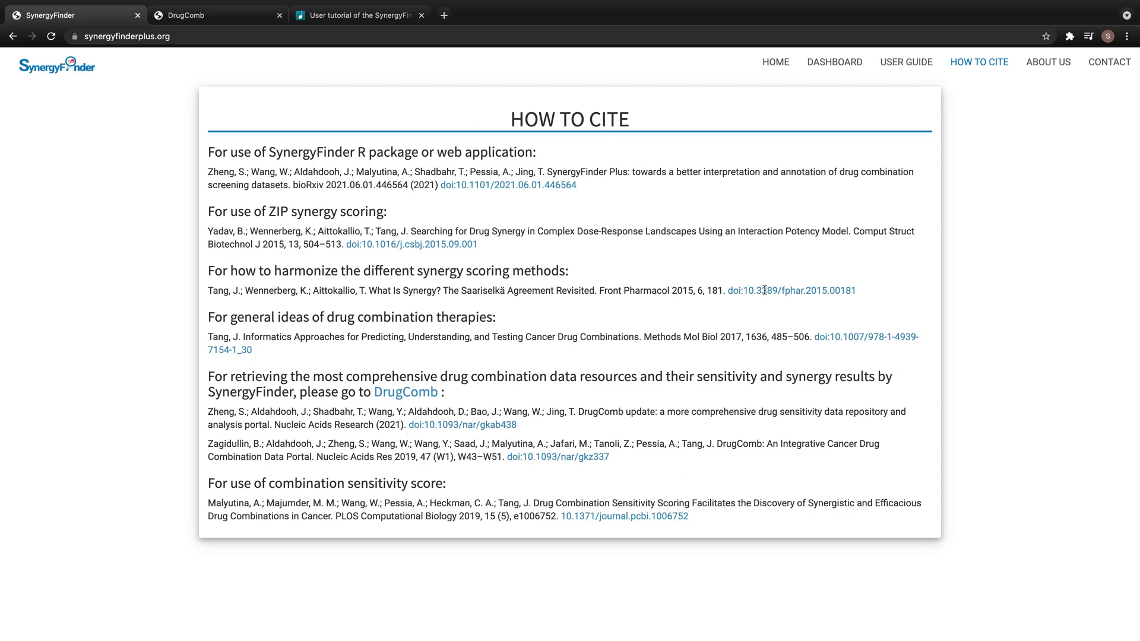
- Show the Contact Us page with the Helsinki office address, lab links and location map
left_click(1109, 64)
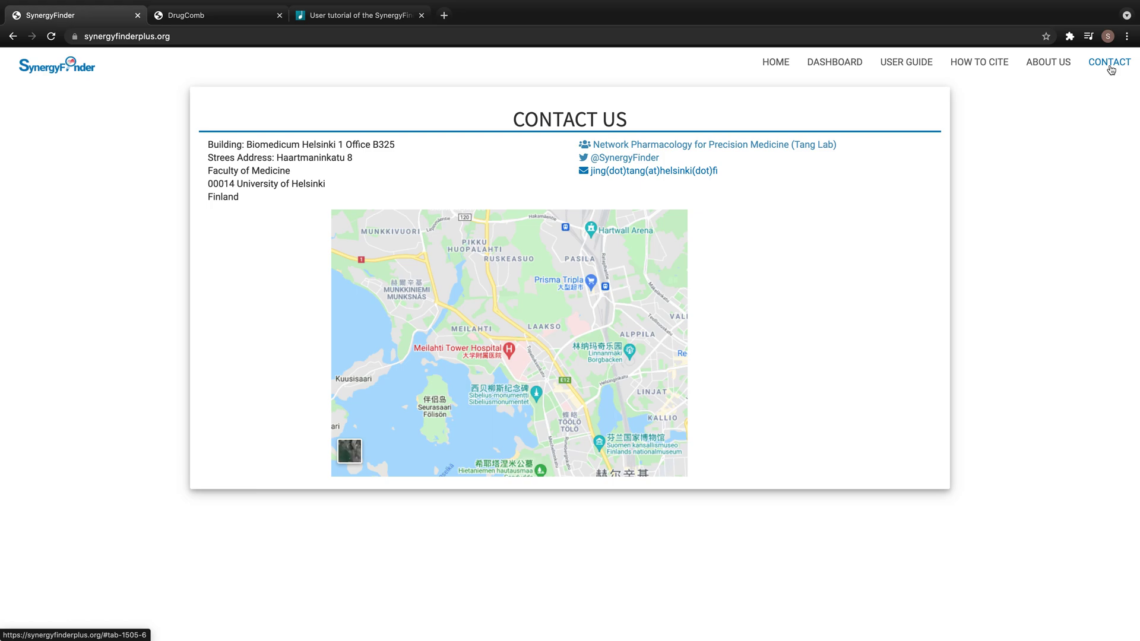